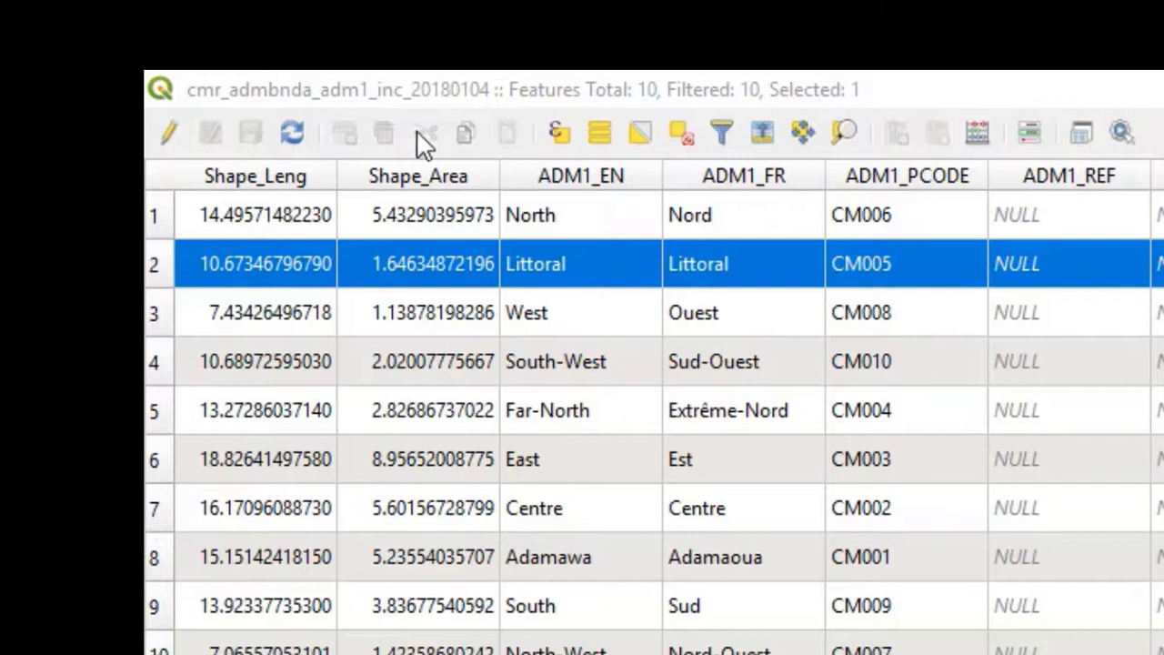
- Turn on editing for the cmr_admbnda_adm1 regions attribute table
{"action": "left_click", "coordinate": [167, 135]}
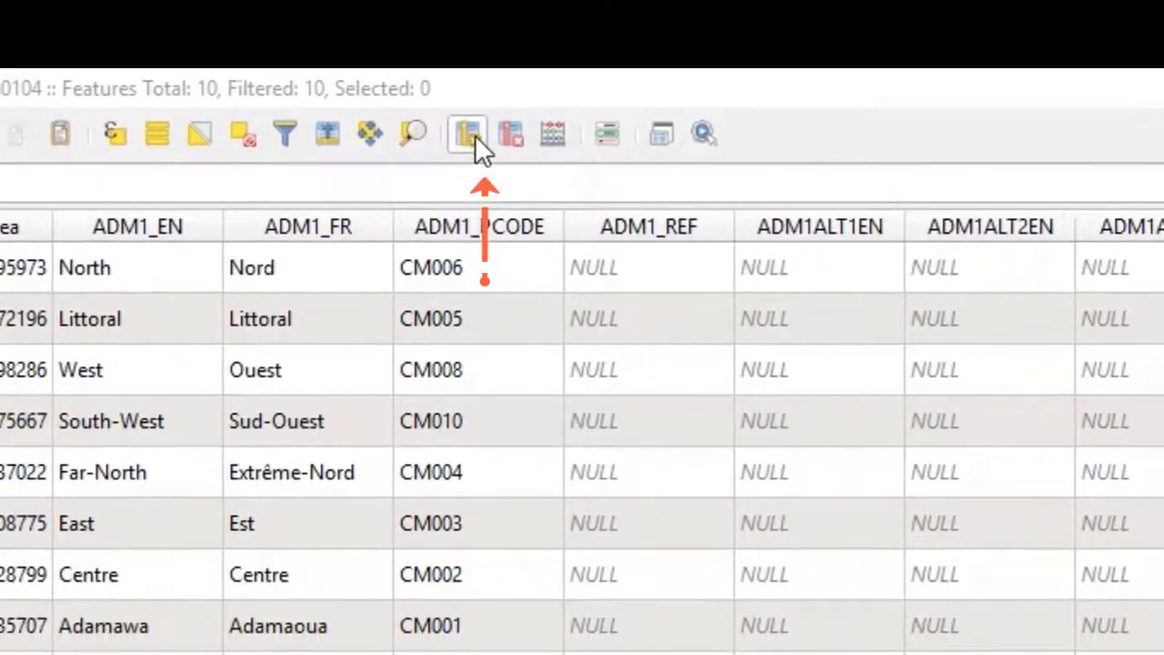
- Open the Add Field dialog for the regions attribute table
{"action": "left_click", "coordinate": [483, 156]}
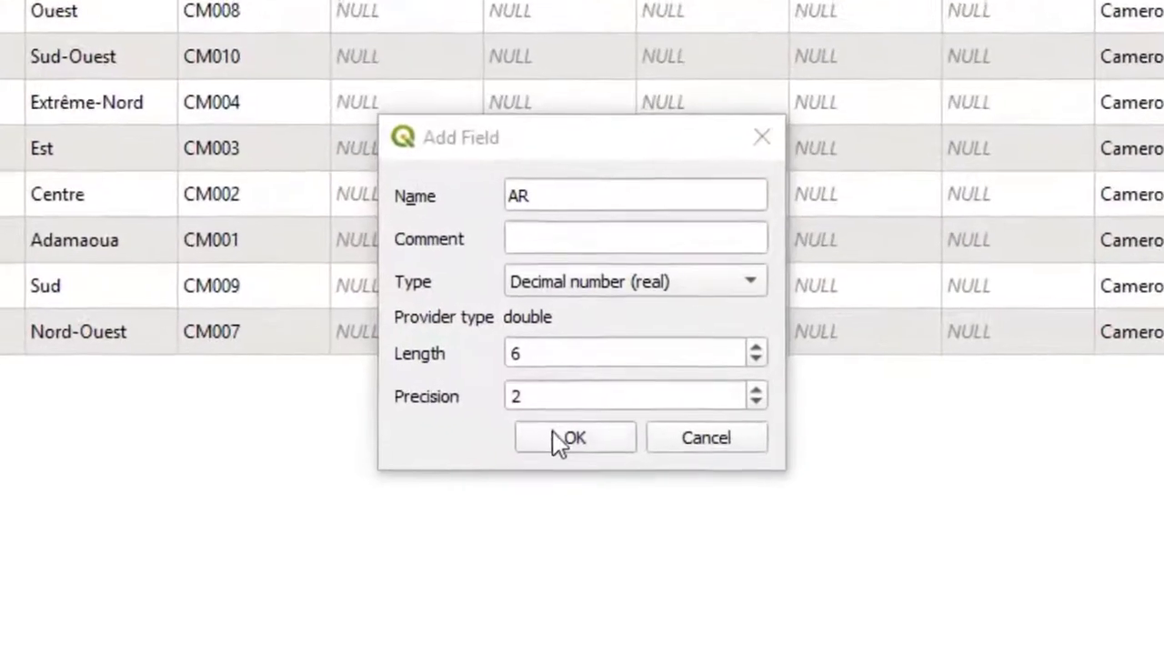
- Confirm the new AR decimal field and scroll right to see the new column
{"action": "left_click", "coordinate": [578, 388]}
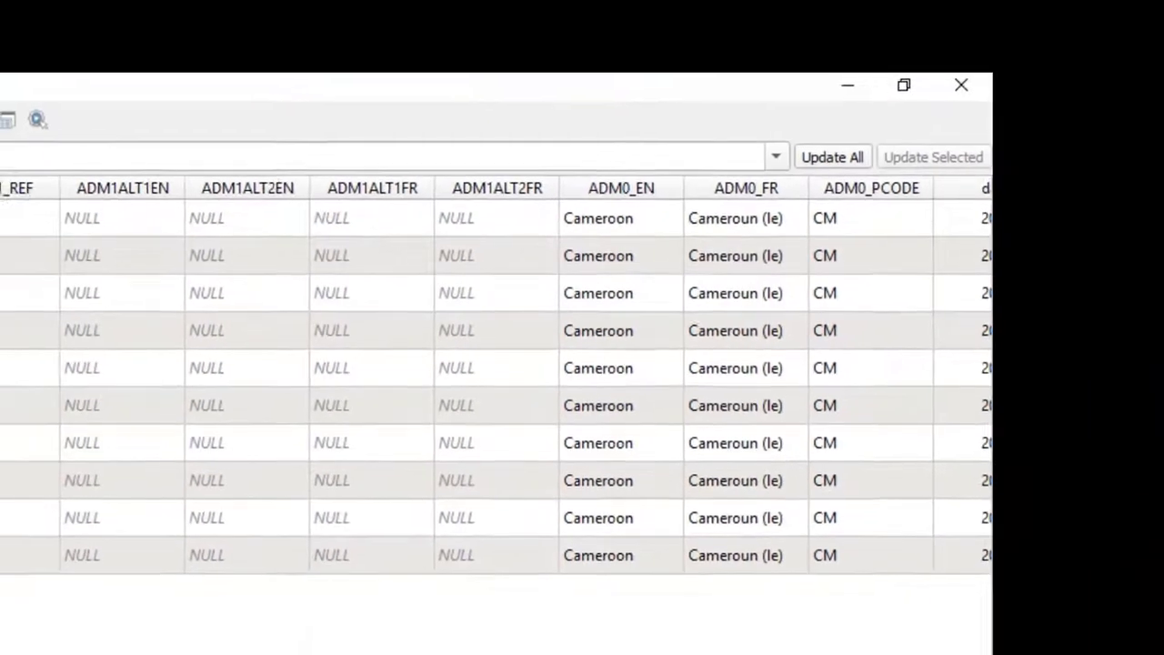
{"action": "scroll", "coordinate": [491, 382], "scroll_direction": "right", "scroll_amount": 5}
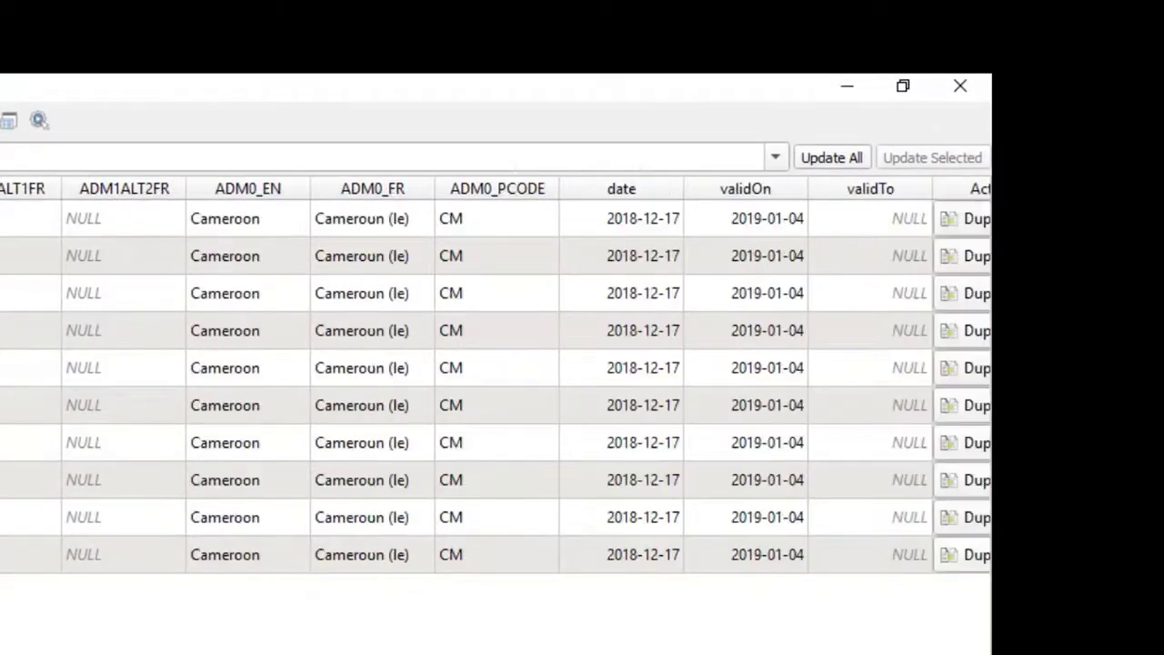
{"action": "scroll", "coordinate": [491, 382], "scroll_direction": "right", "scroll_amount": 2}
{"action": "scroll", "coordinate": [491, 382], "scroll_direction": "right", "scroll_amount": 1}
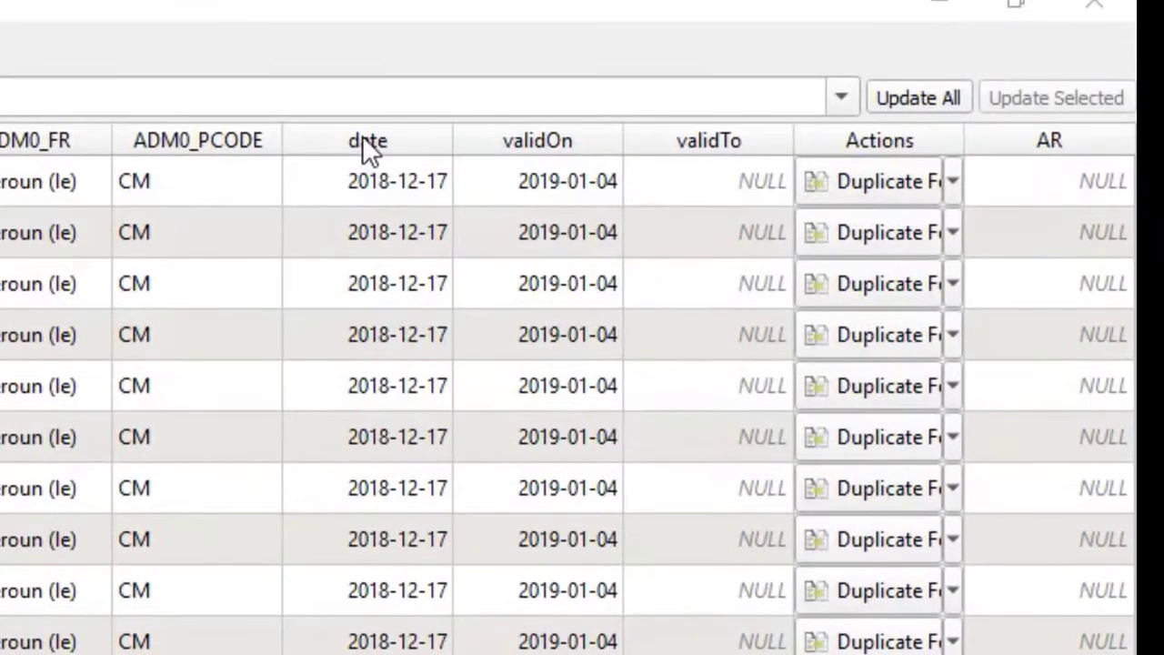
- Use Organize Columns to show only ADM1_EN, ADM1_FR and AR
{"action": "right_click", "coordinate": [369, 150]}
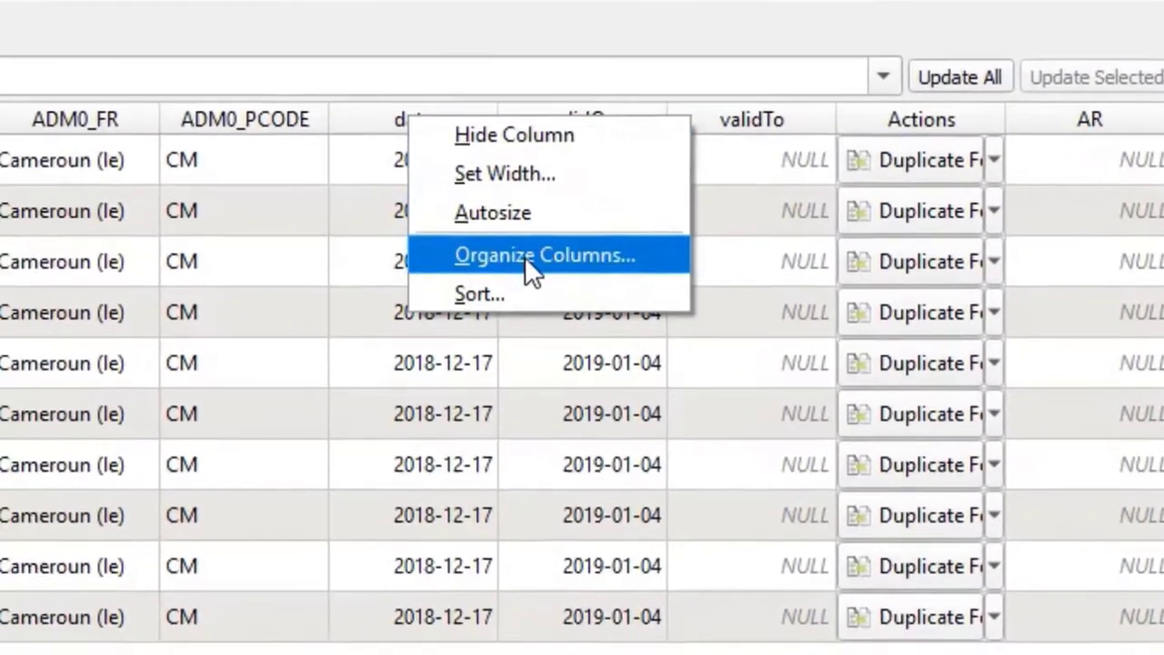
{"action": "left_click", "coordinate": [480, 278]}
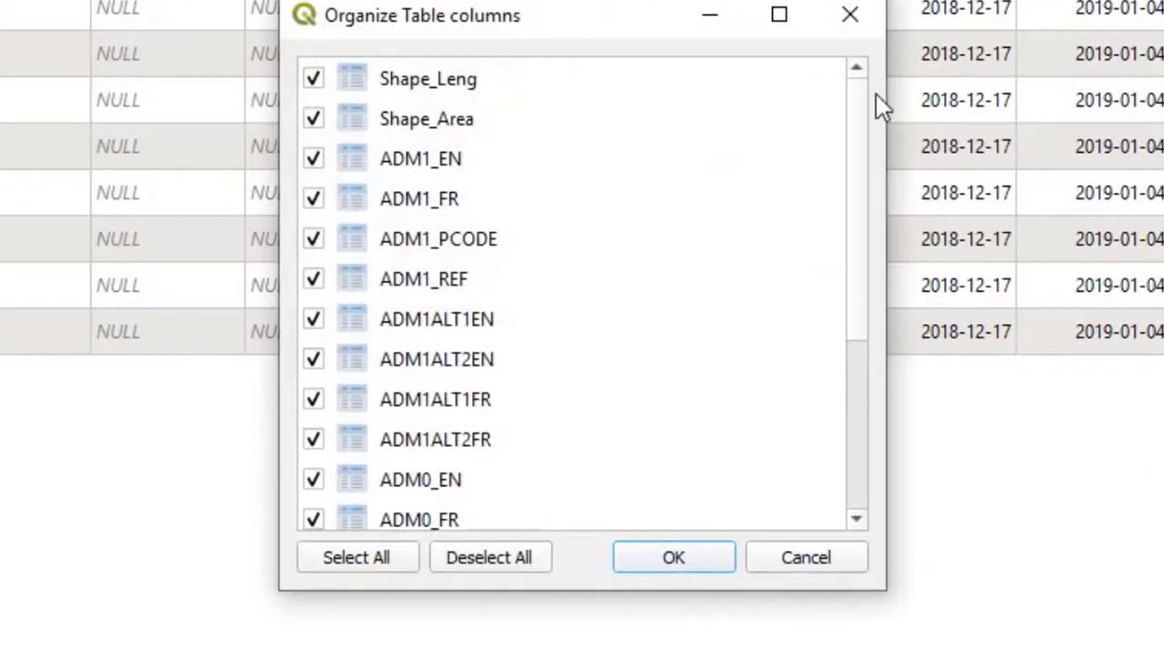
{"action": "left_click", "coordinate": [501, 562]}
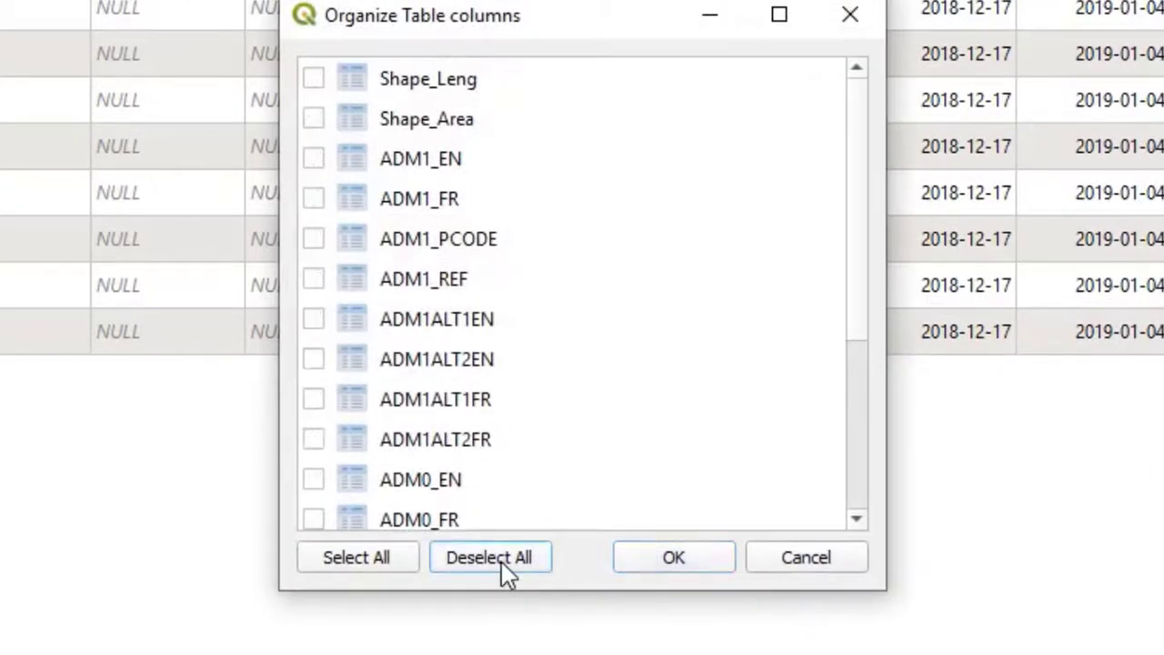
{"action": "left_click", "coordinate": [313, 159]}
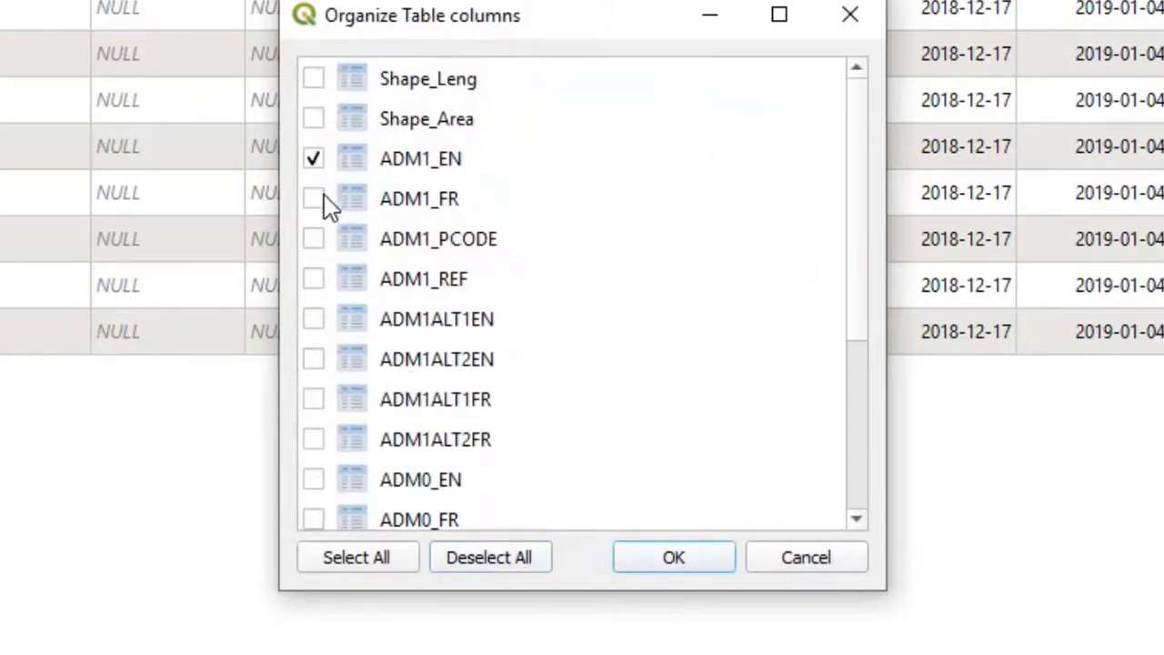
{"action": "left_click", "coordinate": [319, 199]}
{"action": "left_click_drag", "start_coordinate": [857, 328], "coordinate": [868, 514]}
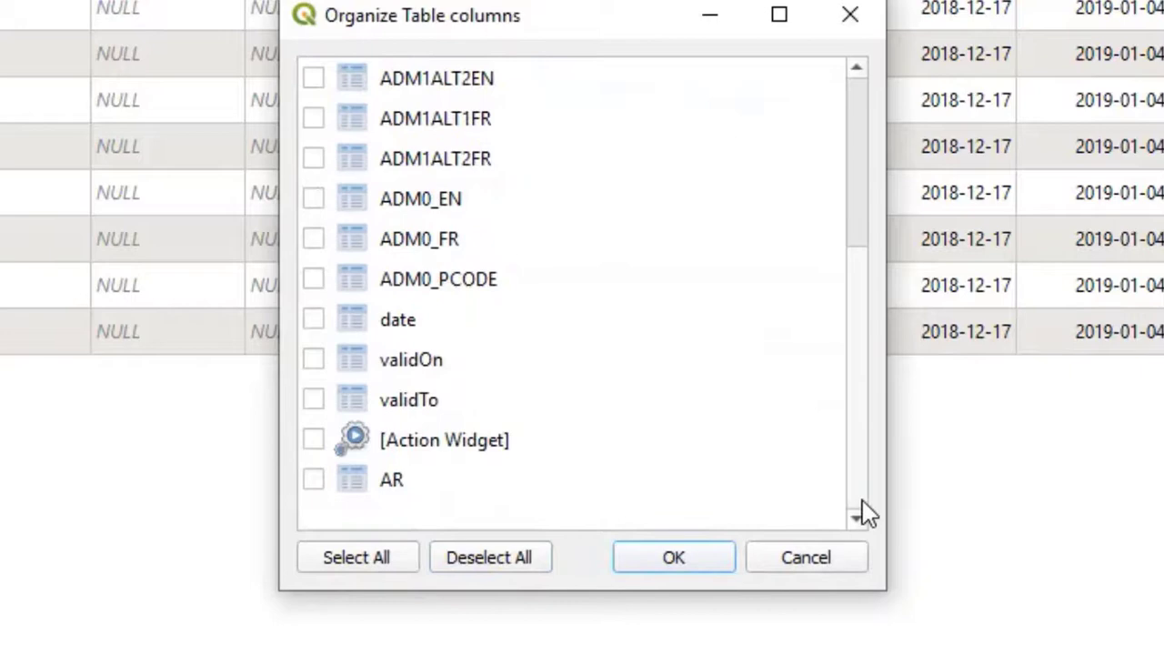
{"action": "left_click", "coordinate": [316, 480]}
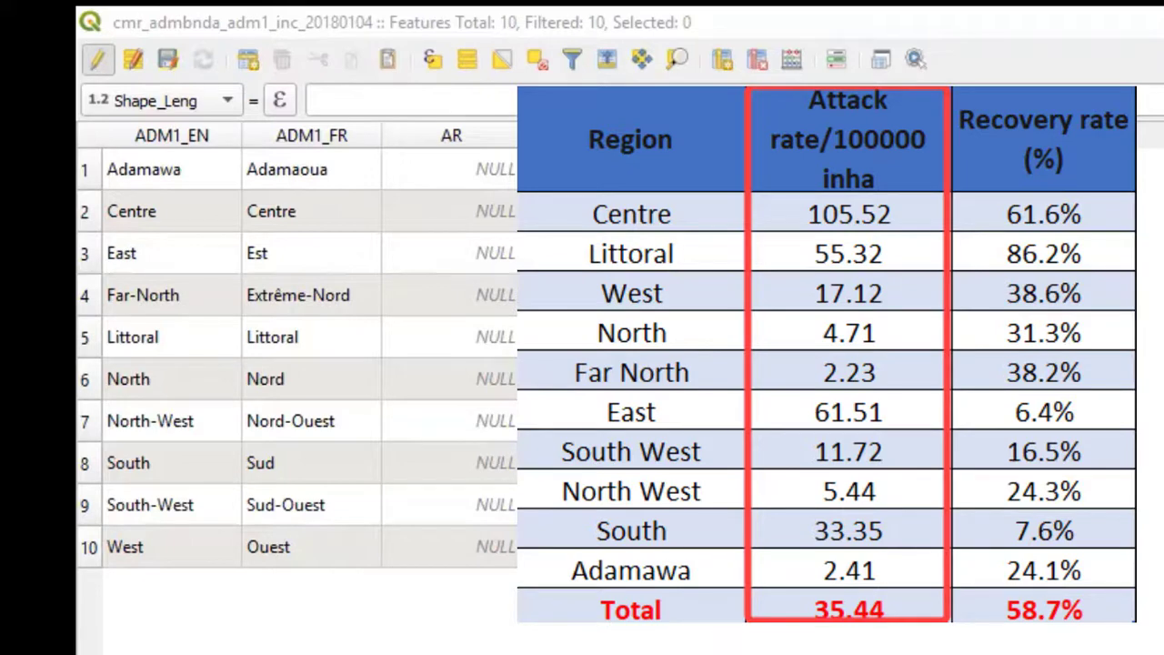
- Enter 2.41 as Adamawa's AR attack rate and move to the next region's AR cell
{"action": "double_click", "coordinate": [453, 175]}
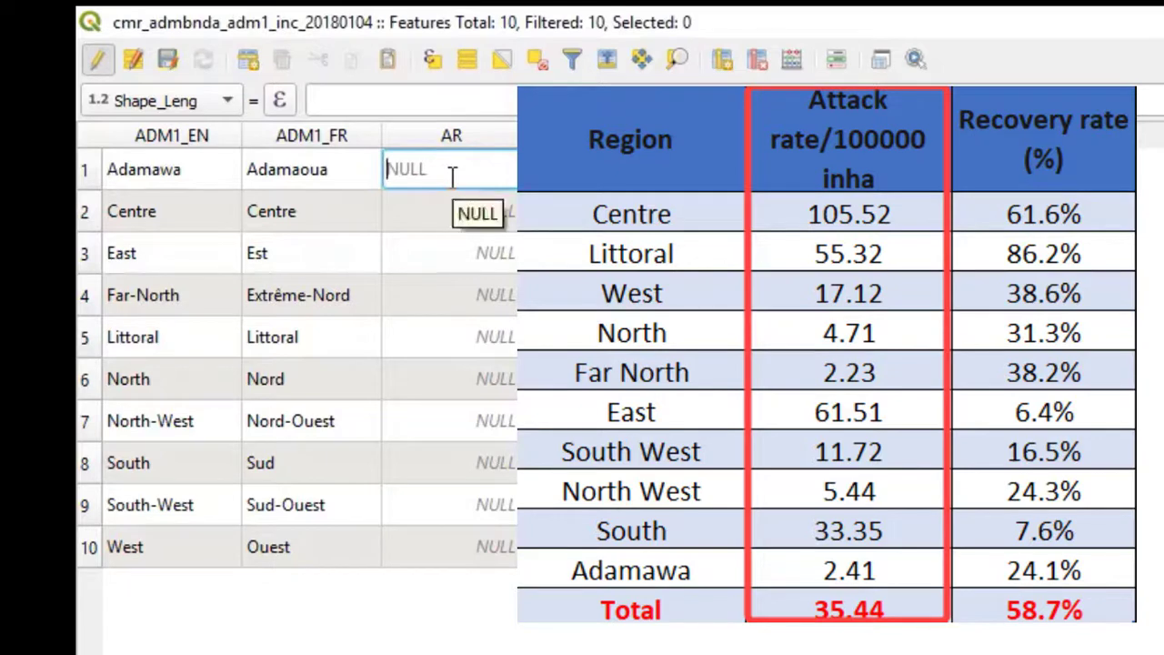
{"action": "type", "text": "2."}
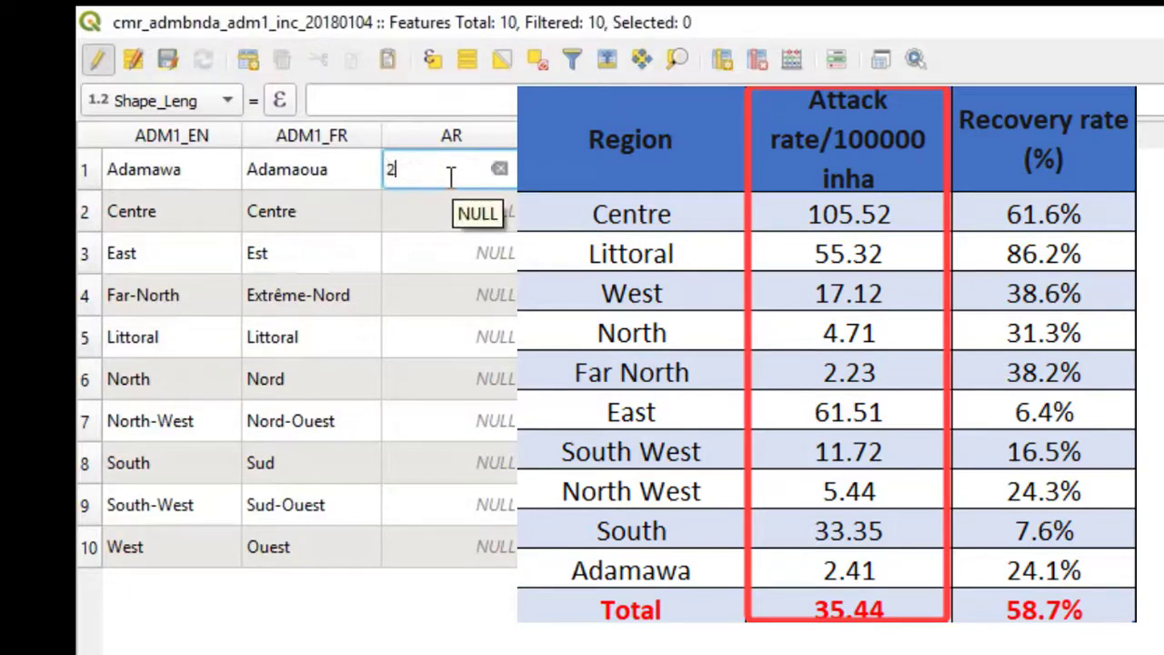
{"action": "type", "text": "41"}
{"action": "left_click", "coordinate": [447, 221]}
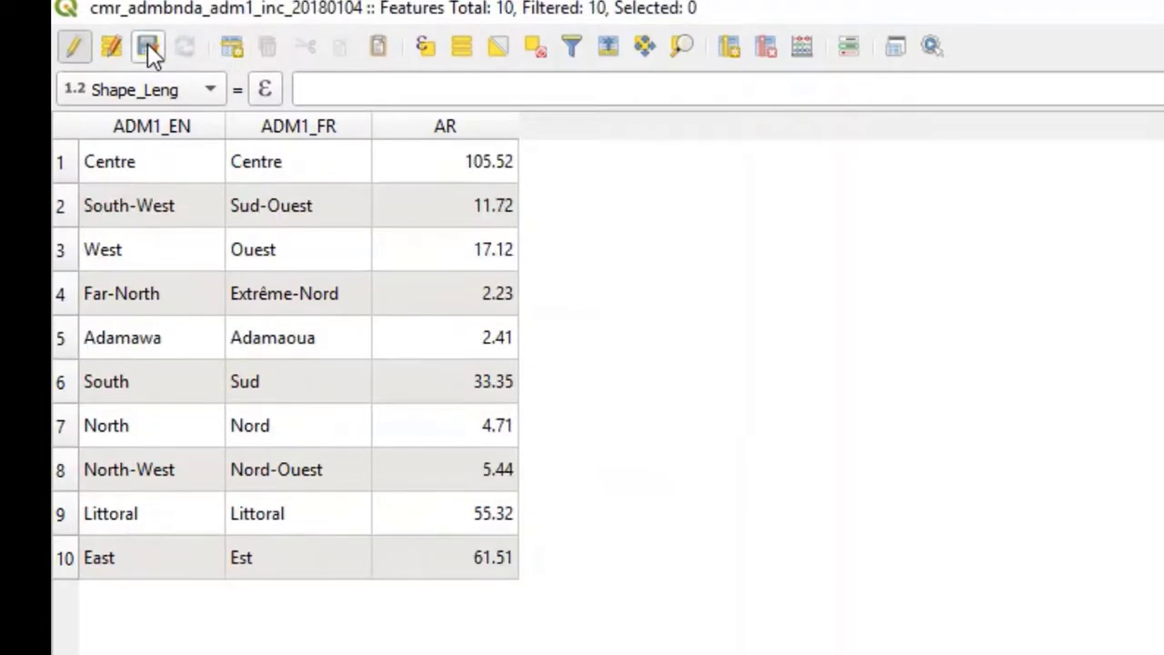
- Stop editing the table, return to the project map and open the adm1 layer's properties
{"action": "left_click", "coordinate": [77, 48]}
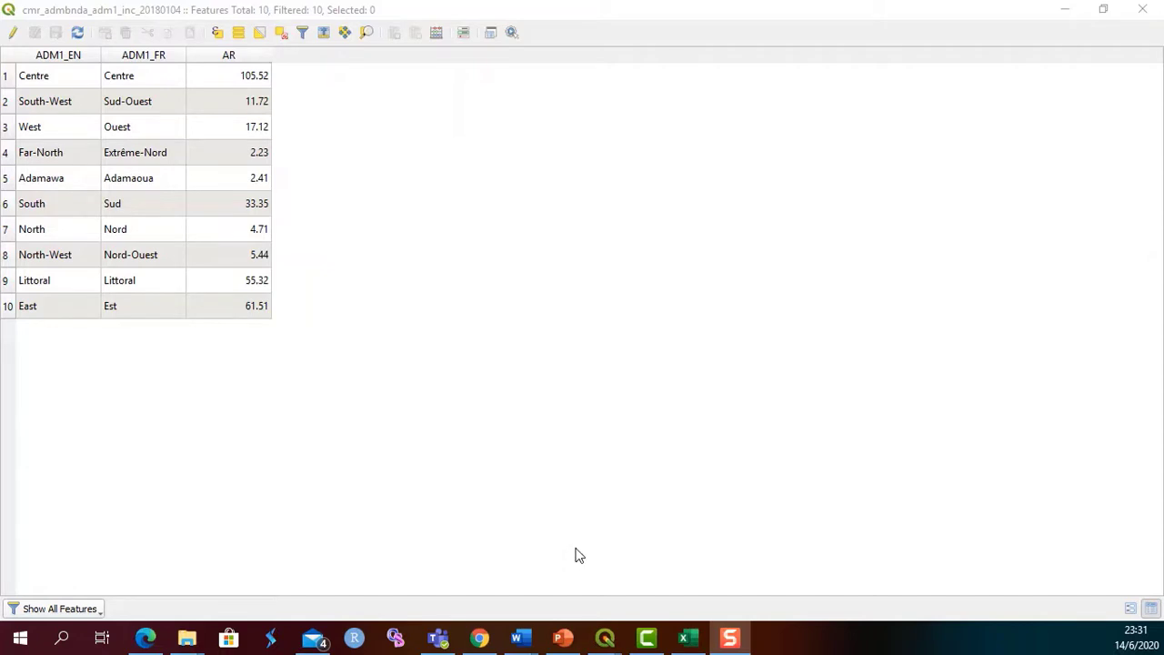
{"action": "mouse_move", "coordinate": [606, 641]}
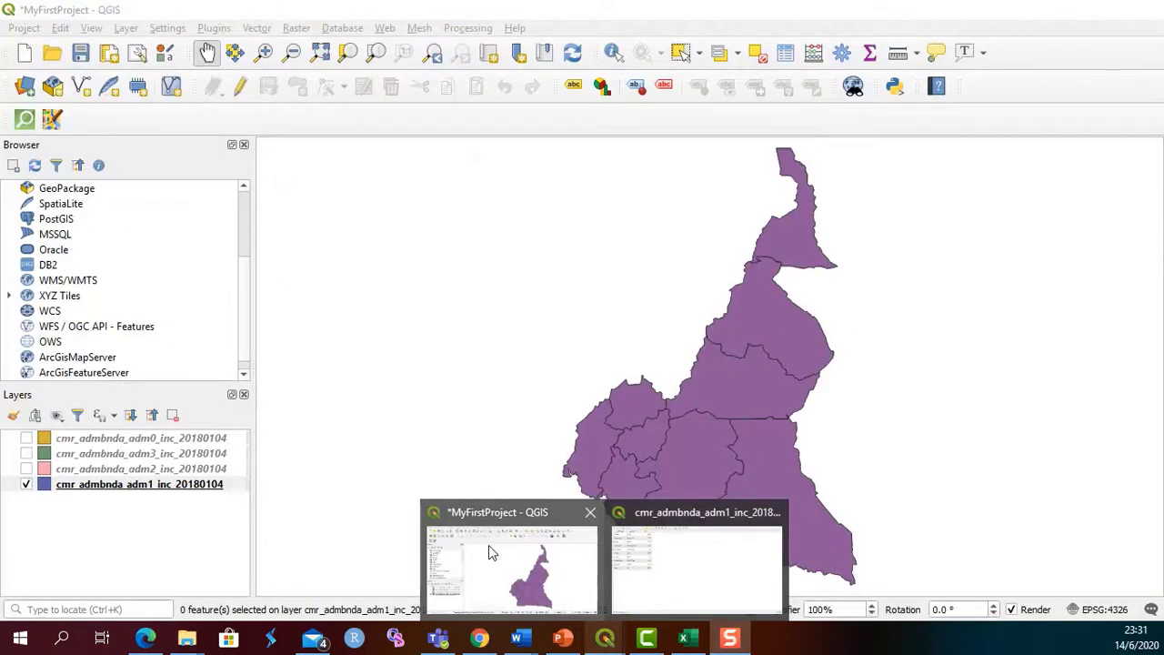
{"action": "left_click", "coordinate": [488, 546]}
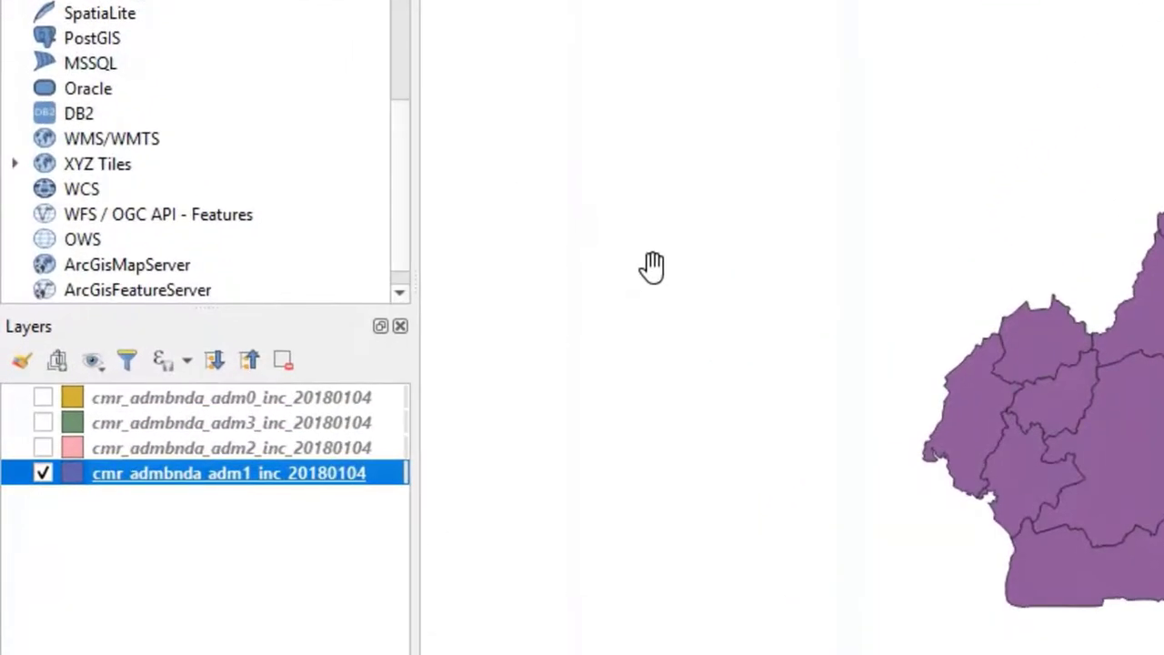
{"action": "double_click", "coordinate": [350, 482]}
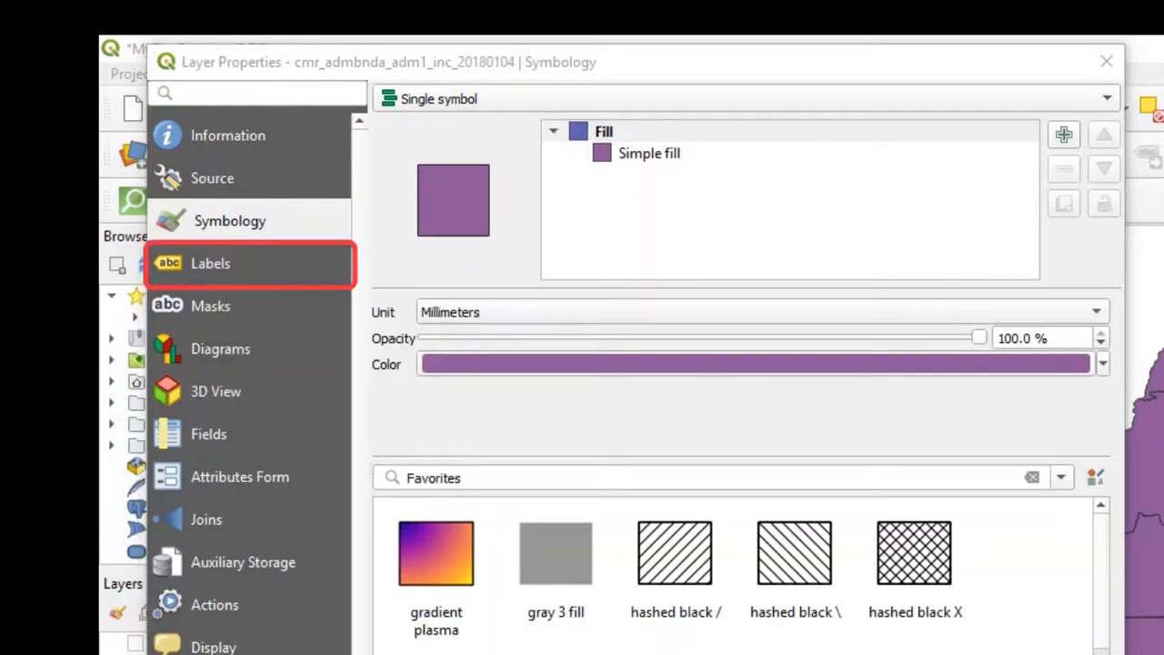
- Set the layer labelling to Single Labels using the ADM1_EN field
{"action": "left_click", "coordinate": [228, 261]}
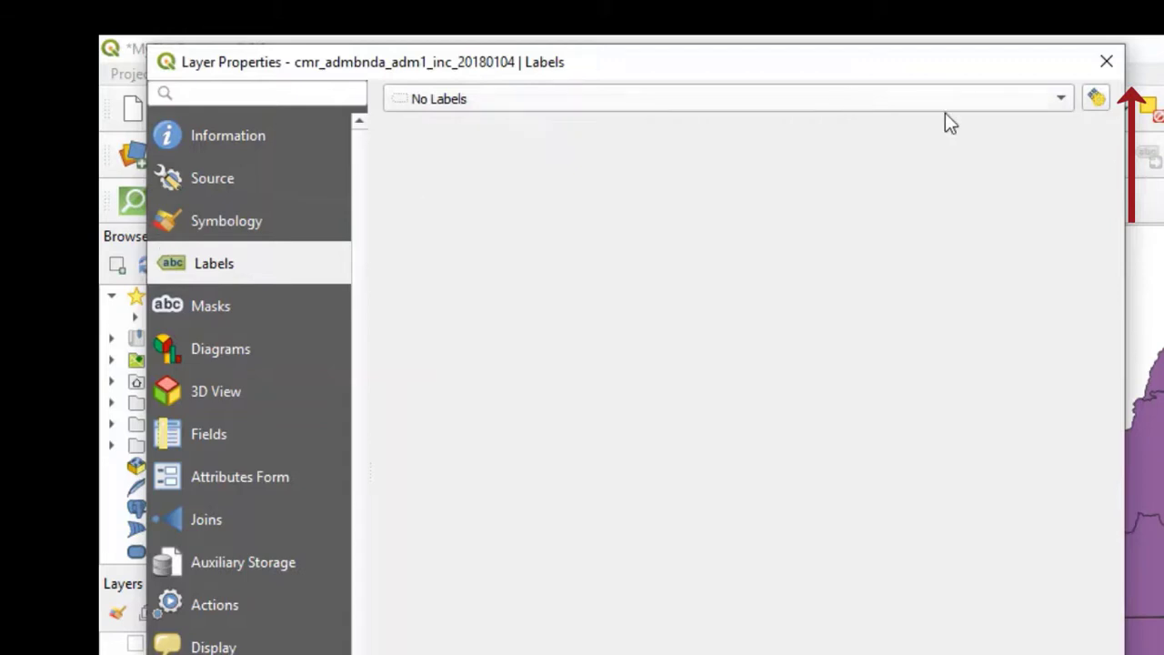
{"action": "left_click", "coordinate": [1063, 102]}
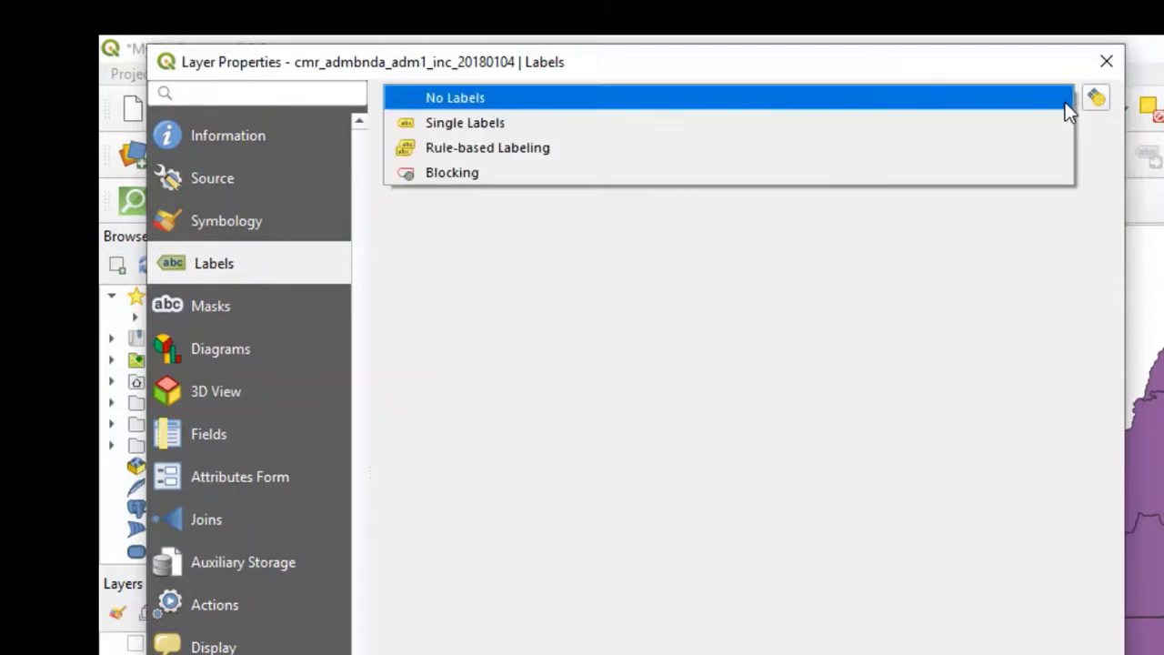
{"action": "left_click", "coordinate": [715, 131]}
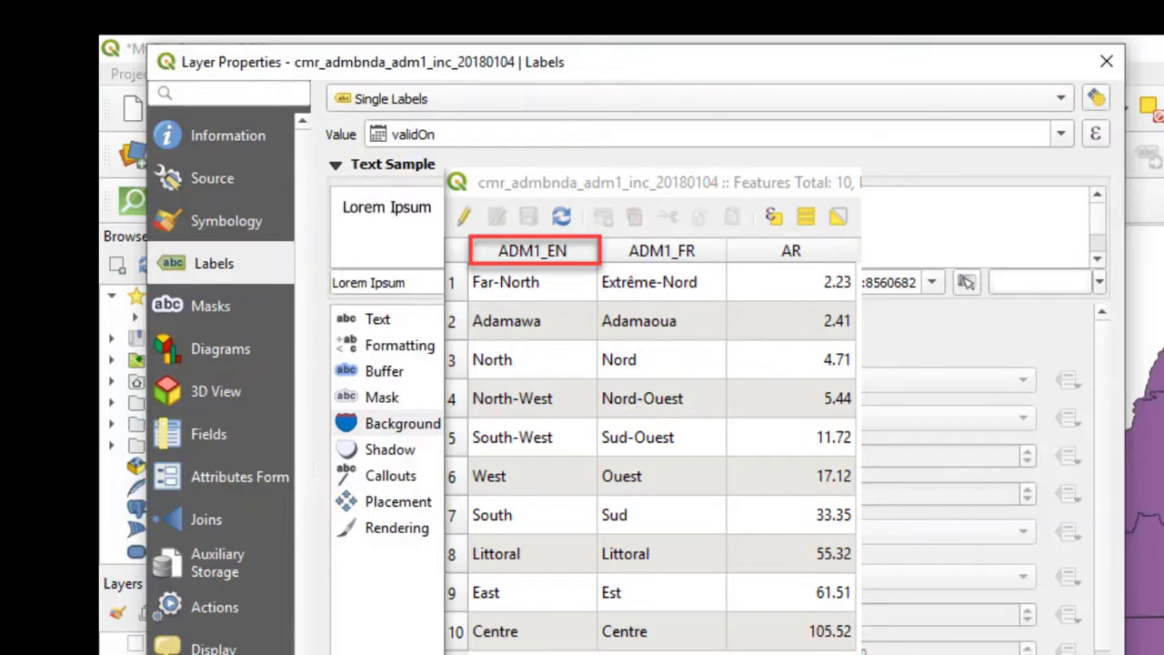
{"action": "left_click", "coordinate": [1061, 136]}
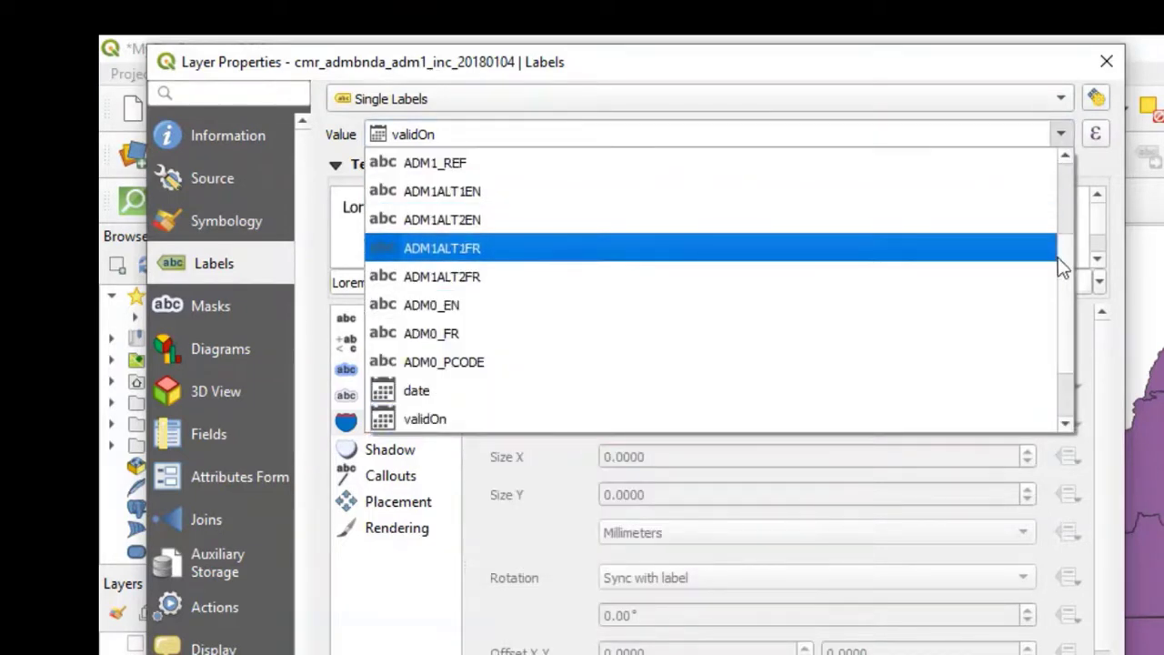
{"action": "left_click_drag", "start_coordinate": [1061, 257], "coordinate": [1066, 176]}
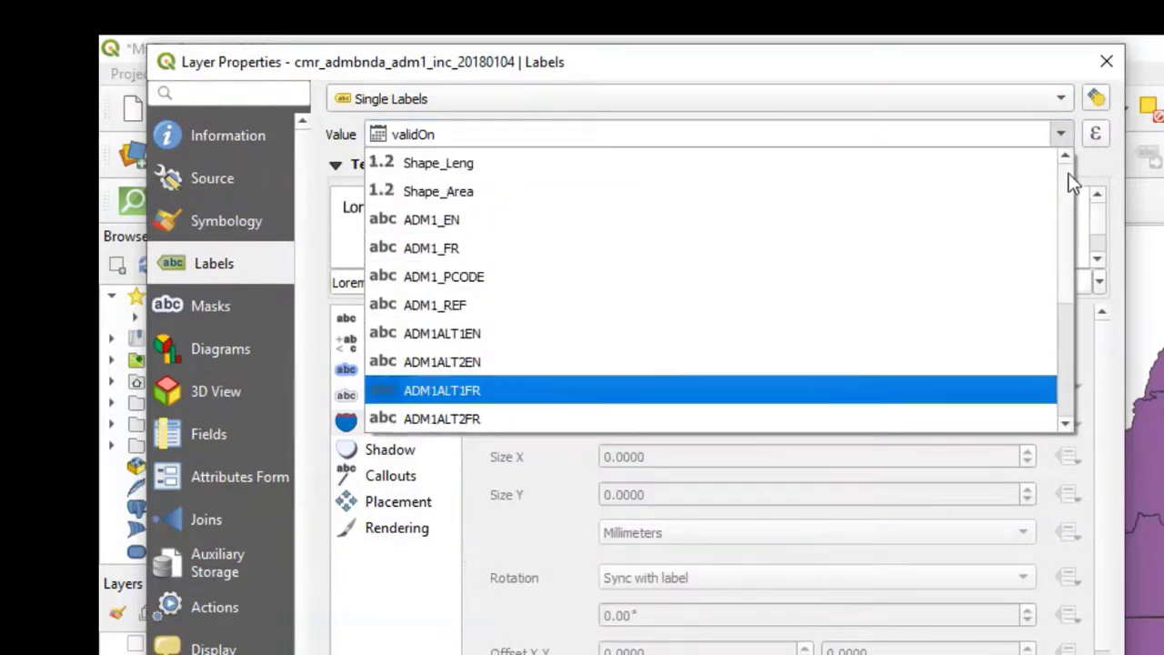
{"action": "left_click", "coordinate": [459, 232]}
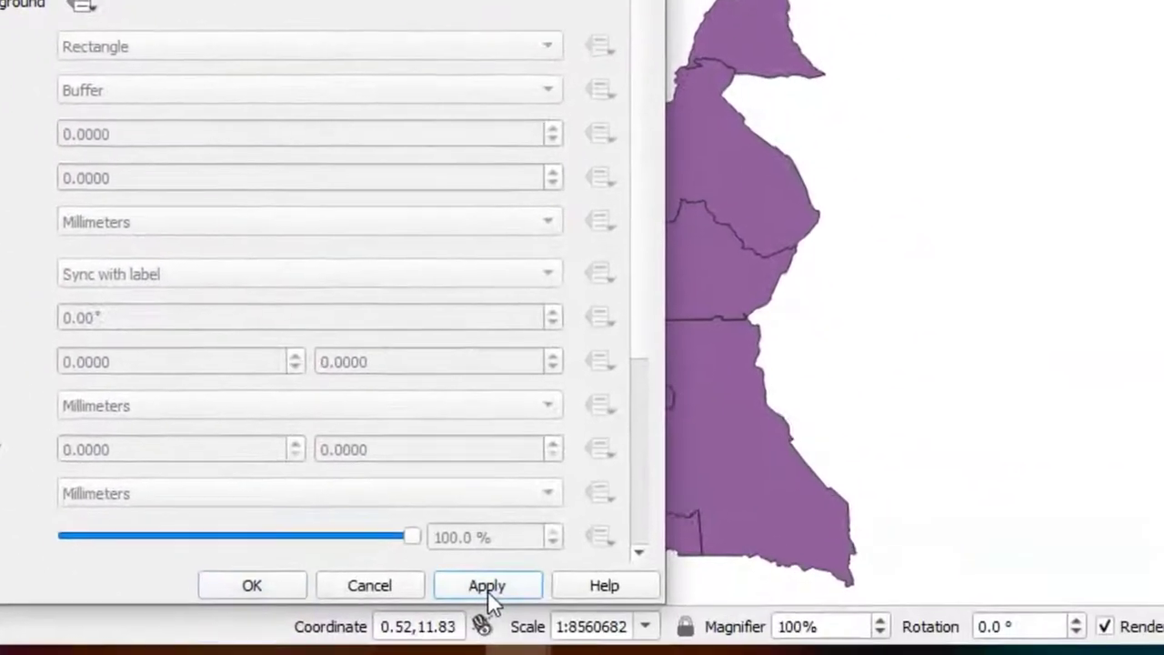
- Apply the English name labels and raise the label text size to 14 points
{"action": "left_click", "coordinate": [483, 587]}
{"action": "left_click_drag", "start_coordinate": [364, 0], "coordinate": [89, 6]}
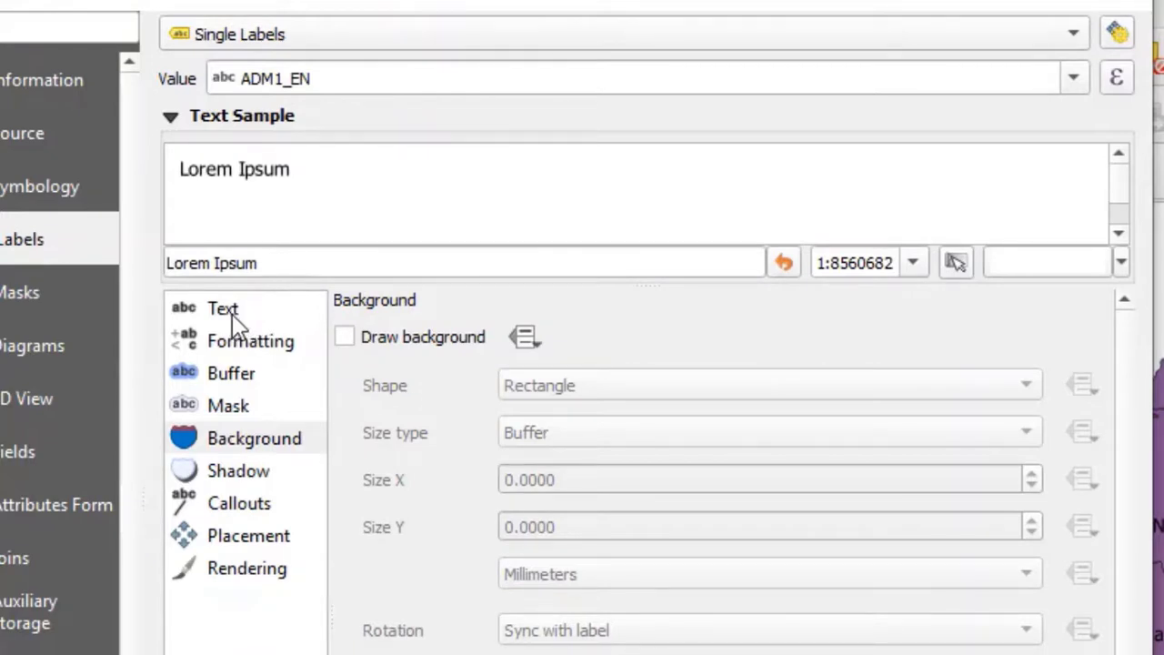
{"action": "left_click", "coordinate": [235, 319]}
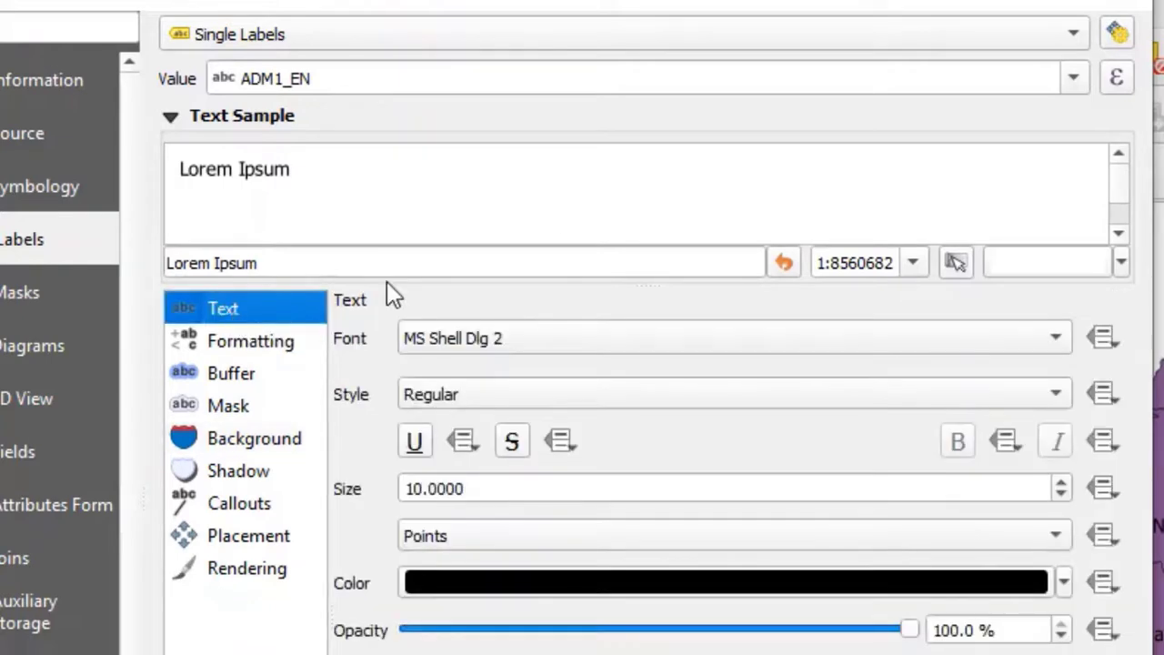
{"action": "left_click_drag", "start_coordinate": [655, 6], "coordinate": [541, 5]}
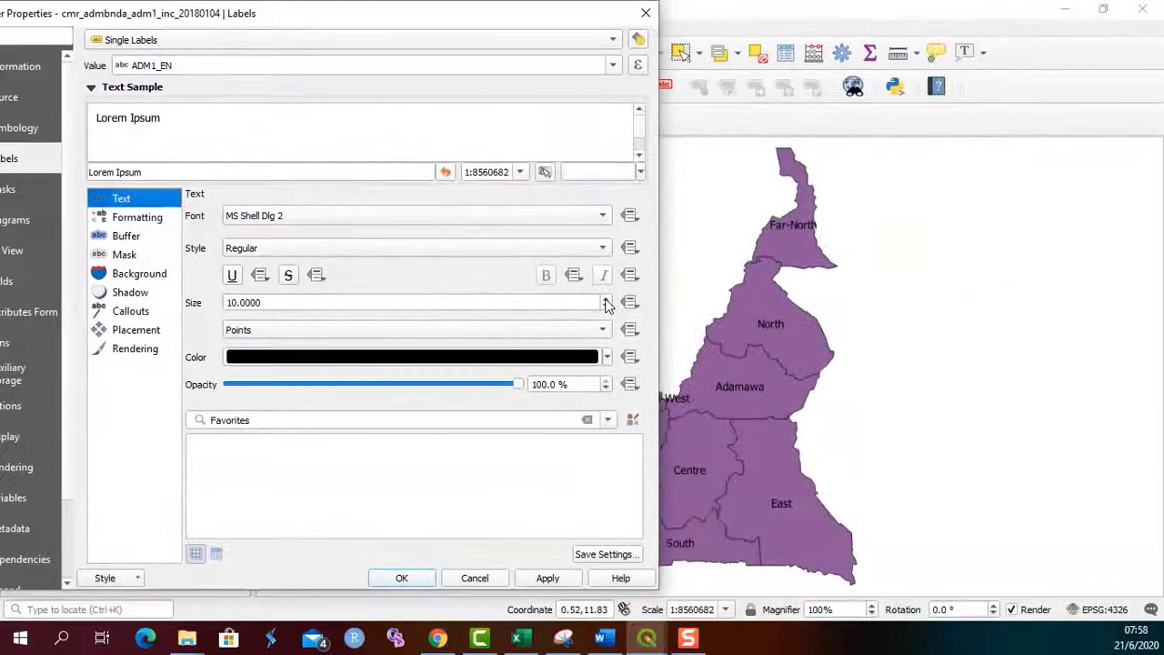
{"action": "left_click", "coordinate": [670, 340]}
{"action": "left_click", "coordinate": [605, 298]}
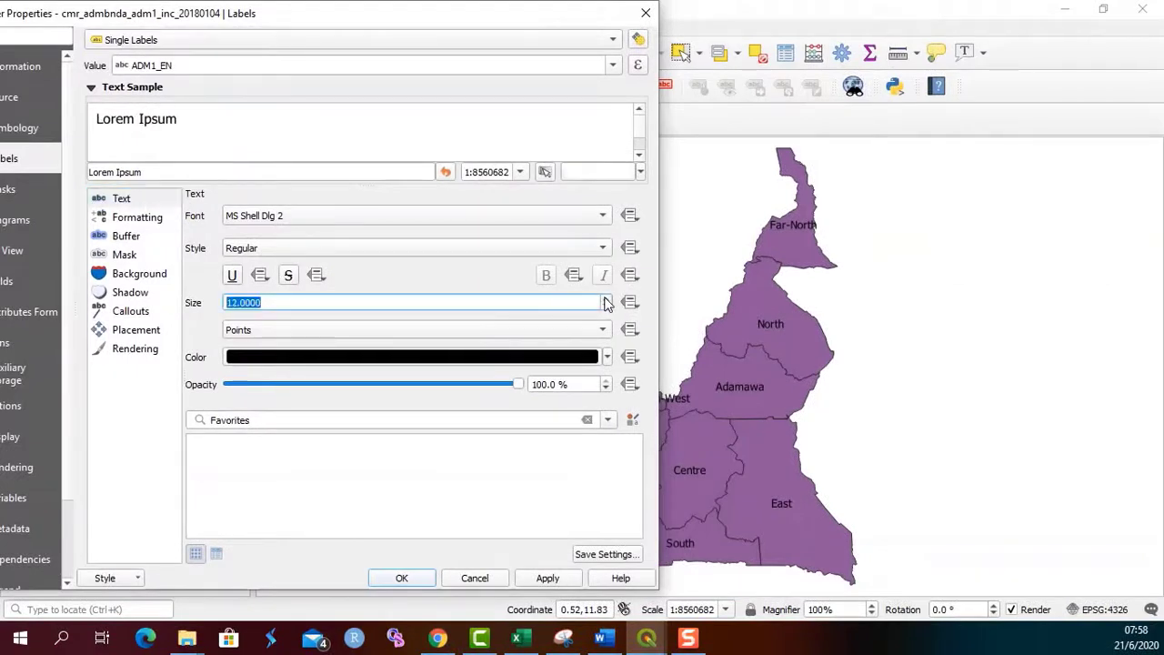
{"action": "left_click", "coordinate": [606, 299]}
{"action": "left_click", "coordinate": [606, 298]}
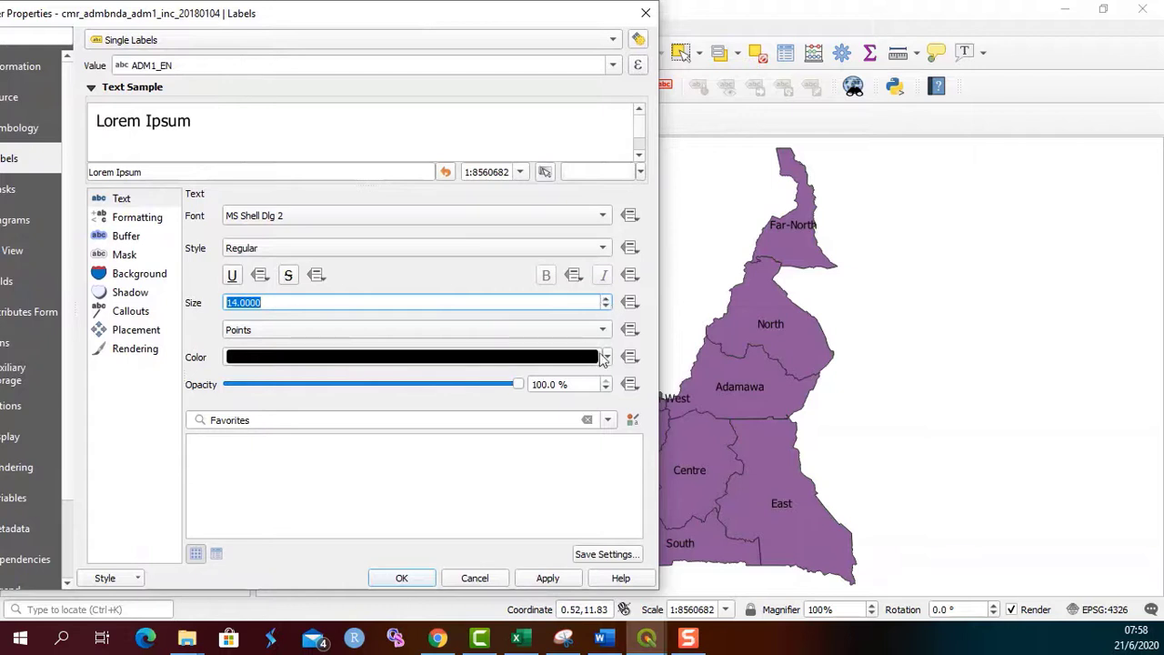
- Make the label text white and apply it to the map
{"action": "left_click", "coordinate": [606, 358]}
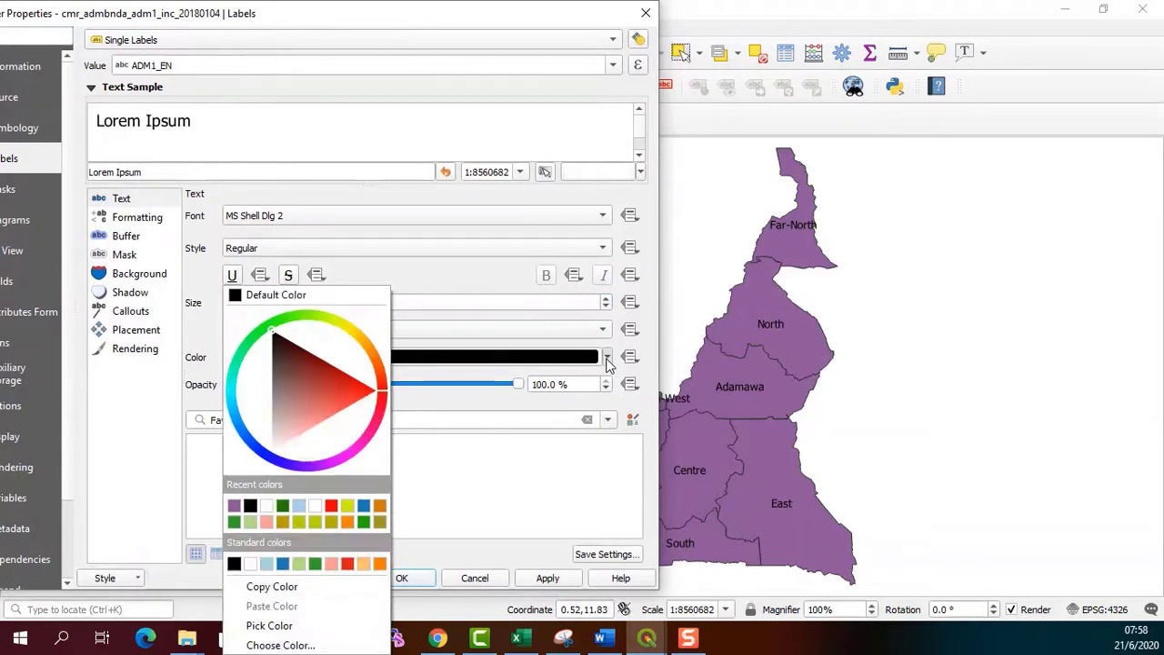
{"action": "left_click", "coordinate": [251, 564]}
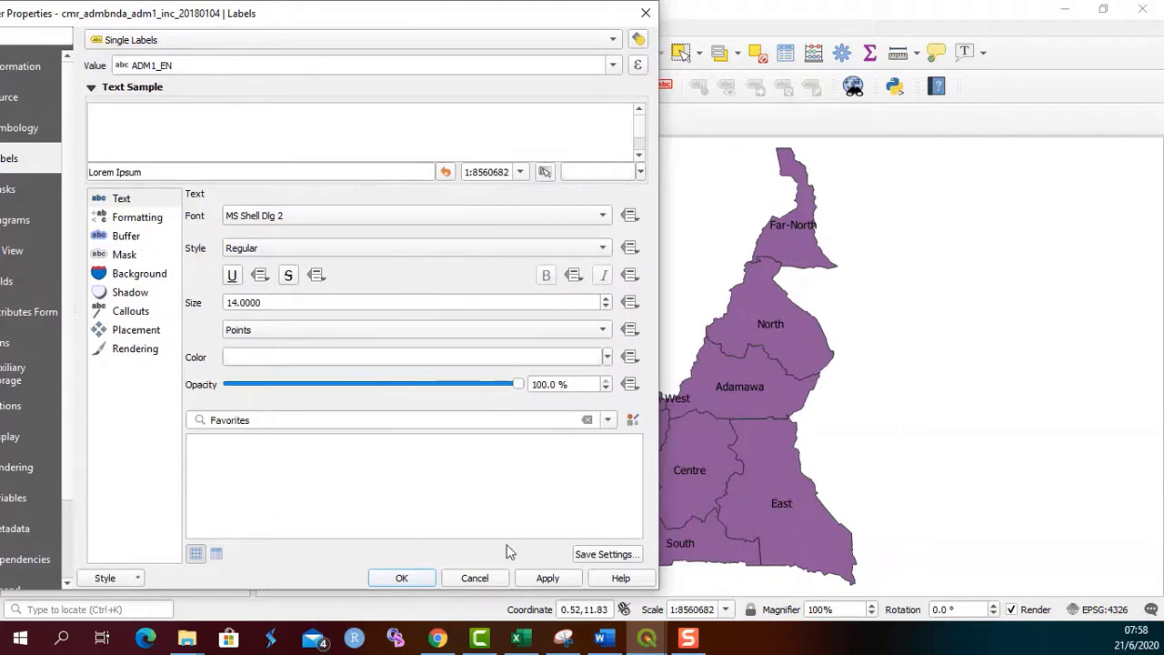
{"action": "left_click", "coordinate": [546, 581]}
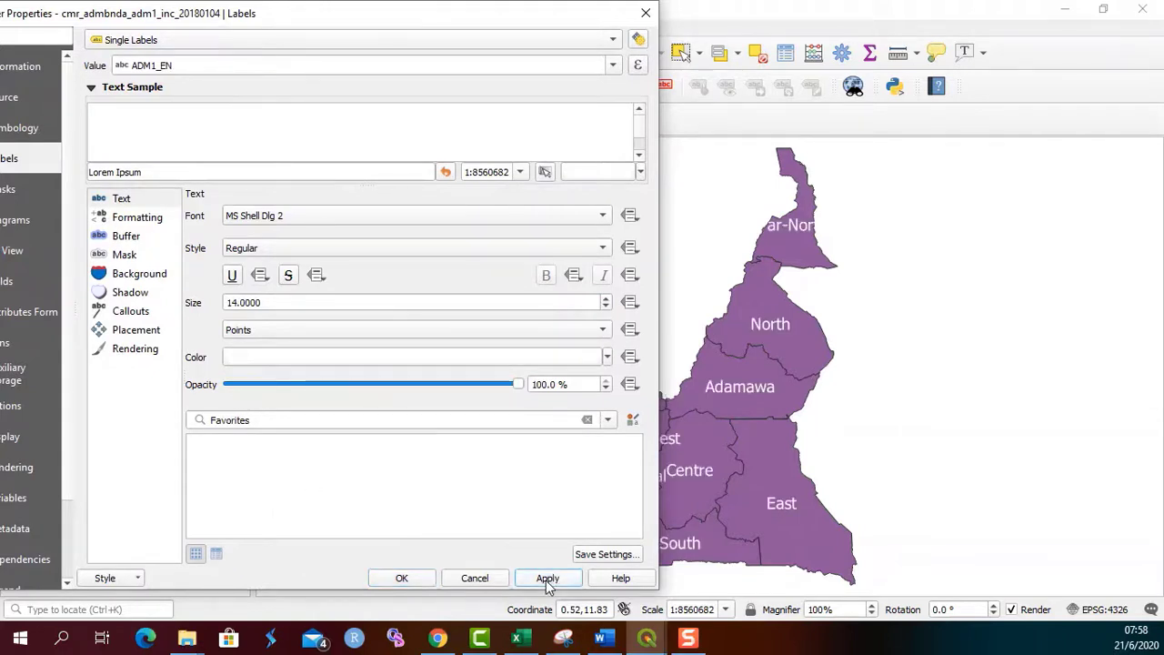
- Reduce the label size to 10 points, apply it, and close Layer Properties
{"action": "left_click", "coordinate": [606, 307]}
{"action": "left_click", "coordinate": [606, 306]}
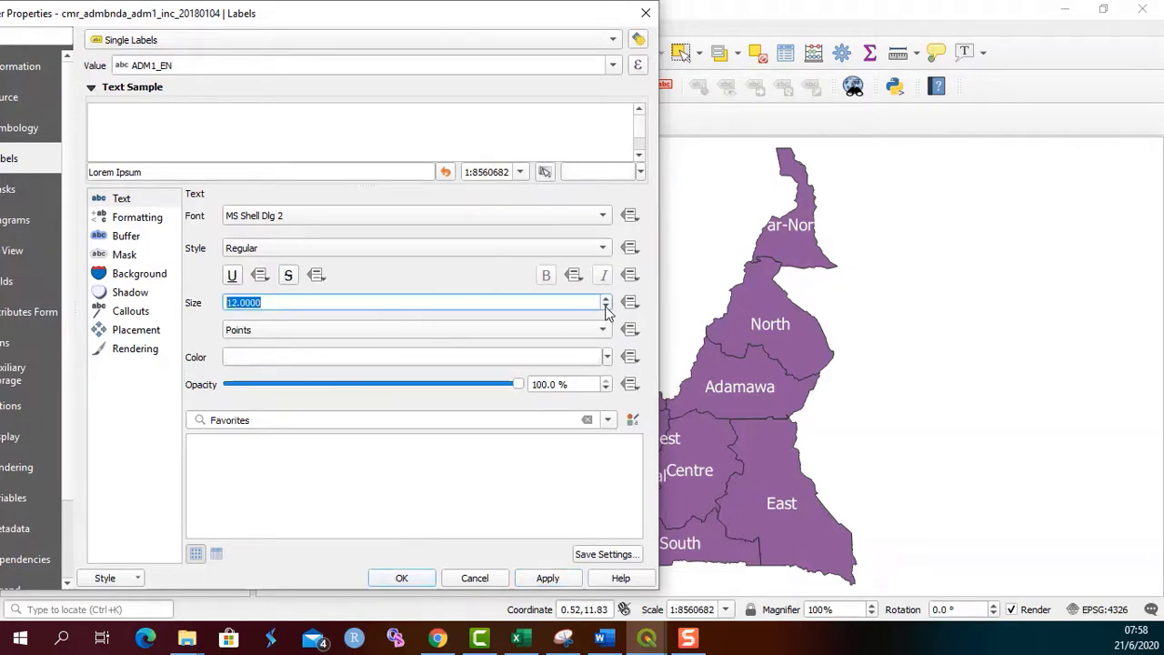
{"action": "left_click", "coordinate": [548, 579]}
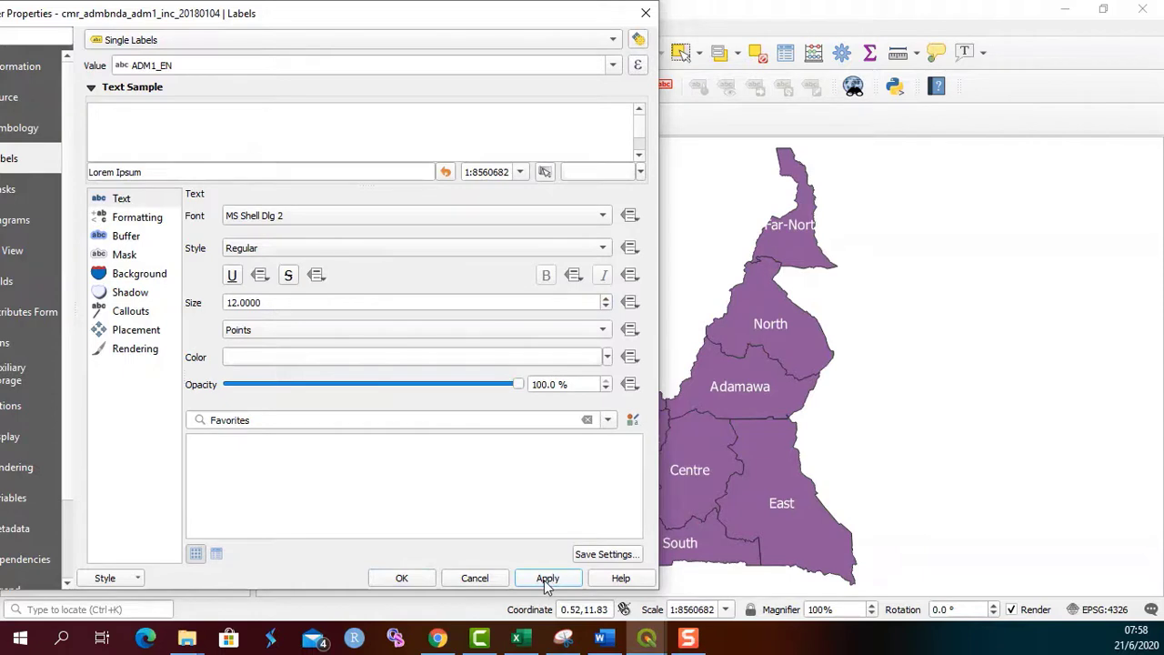
{"action": "left_click", "coordinate": [606, 307]}
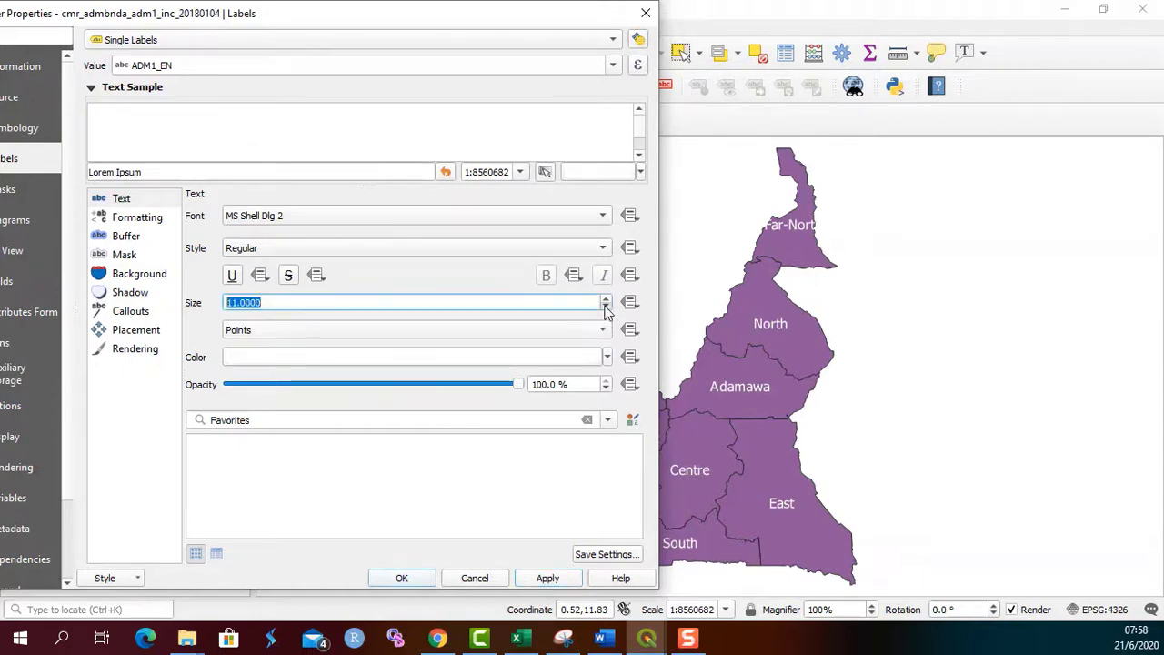
{"action": "left_click", "coordinate": [605, 307]}
{"action": "left_click", "coordinate": [547, 580]}
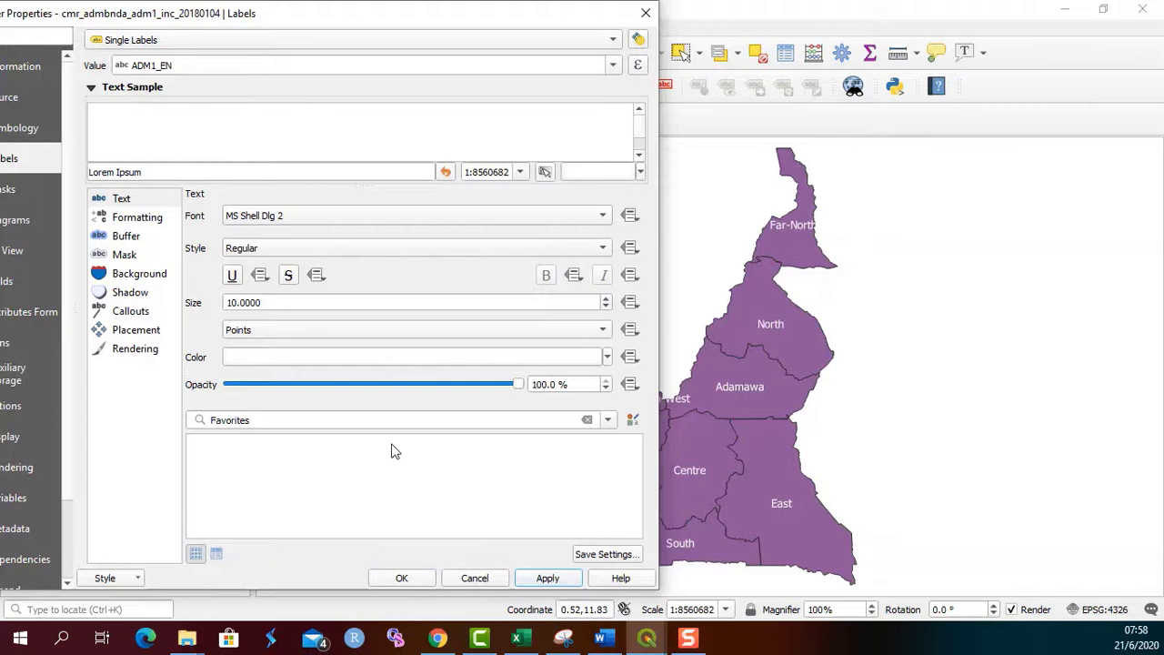
{"action": "left_click", "coordinate": [402, 579]}
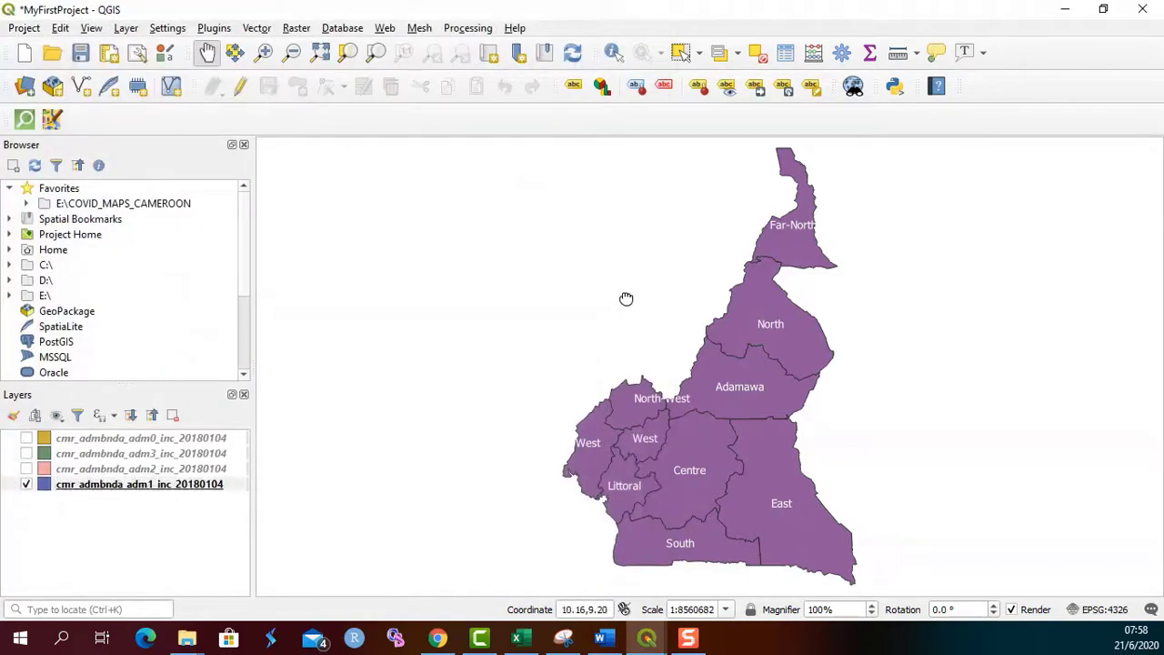
{"action": "left_click_drag", "start_coordinate": [626, 300], "coordinate": [533, 304]}
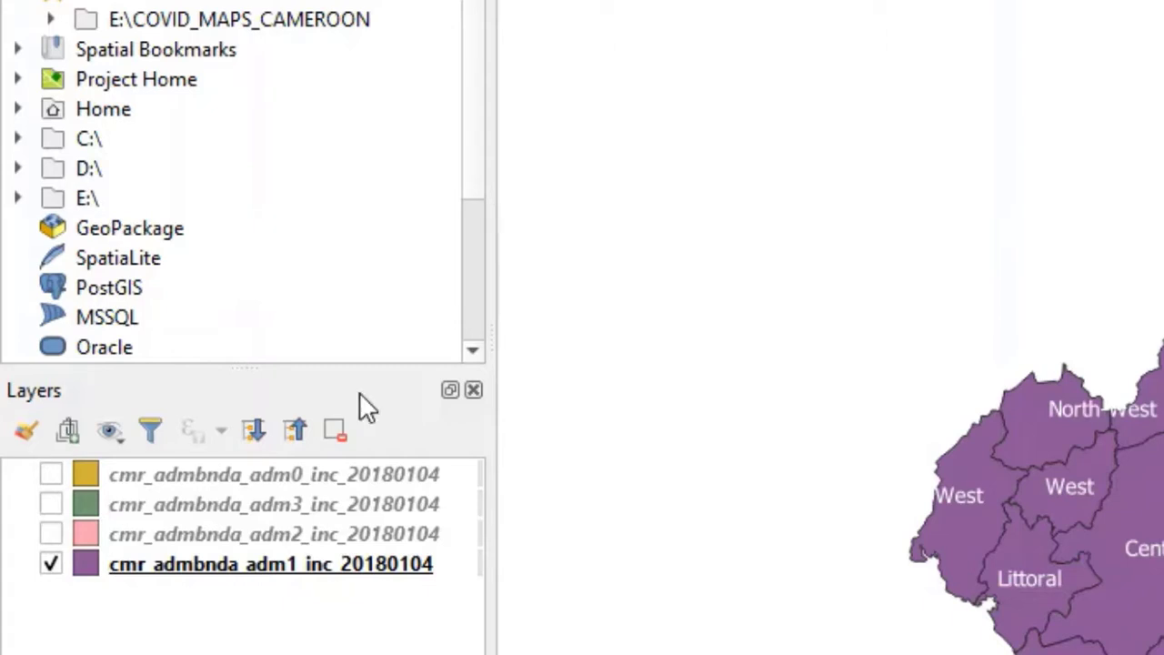
- Open the regions layer's Symbology settings and change the renderer from Single symbol to Graduated
{"action": "left_click", "coordinate": [229, 571]}
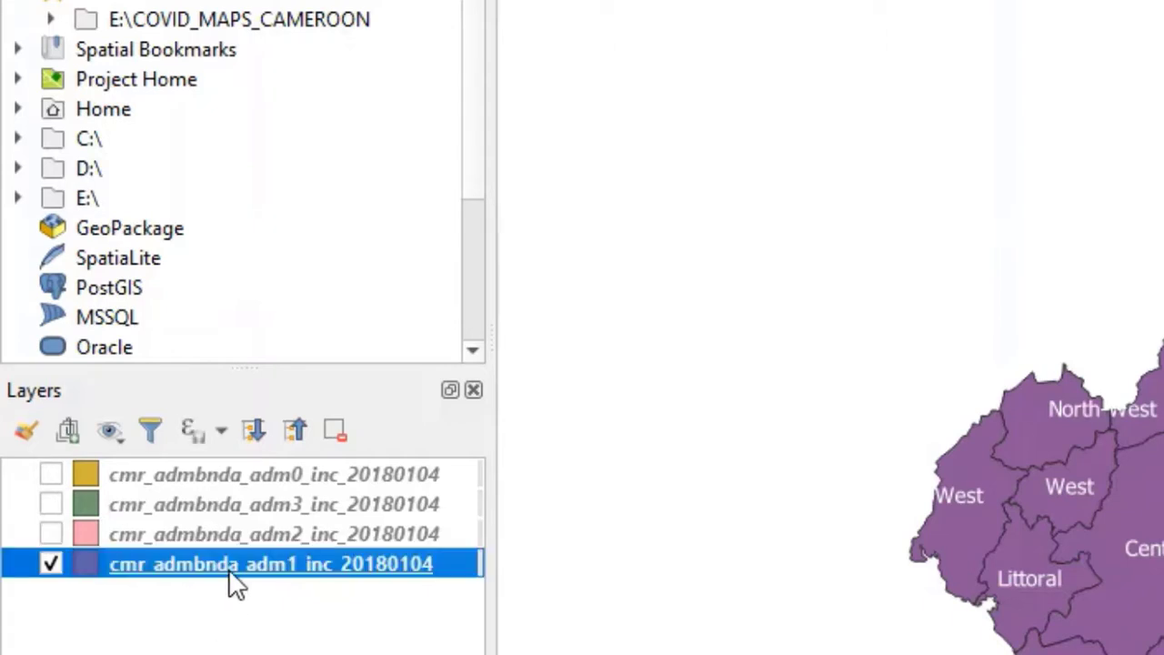
{"action": "right_click", "coordinate": [234, 585]}
{"action": "left_click", "coordinate": [311, 550]}
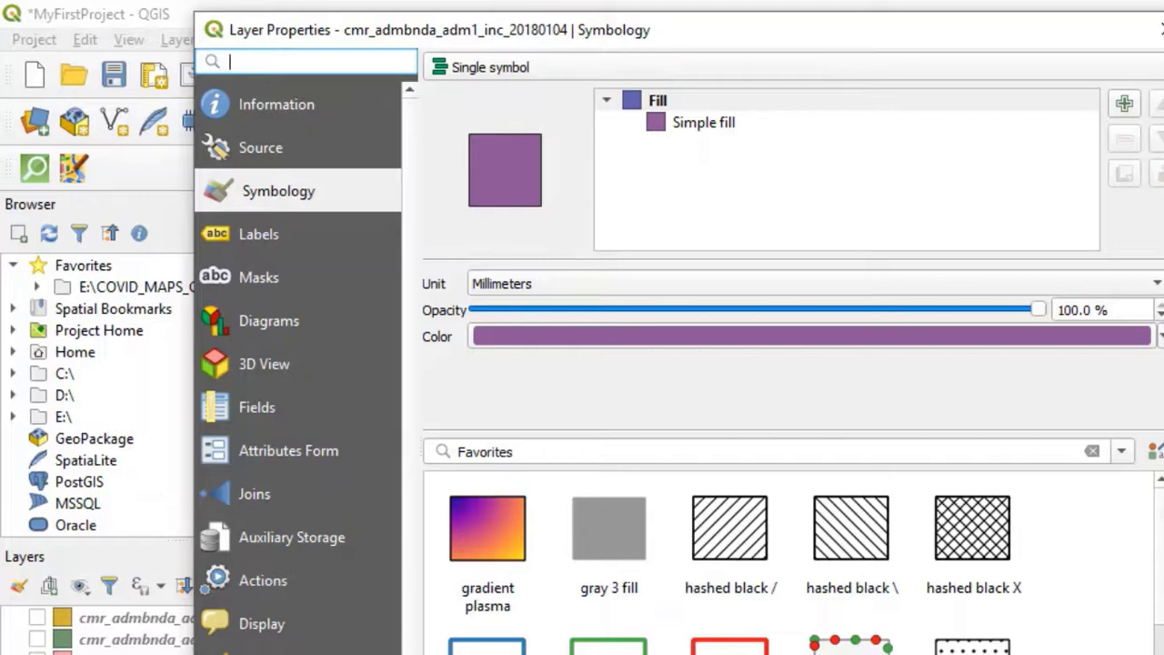
{"action": "left_click", "coordinate": [310, 194]}
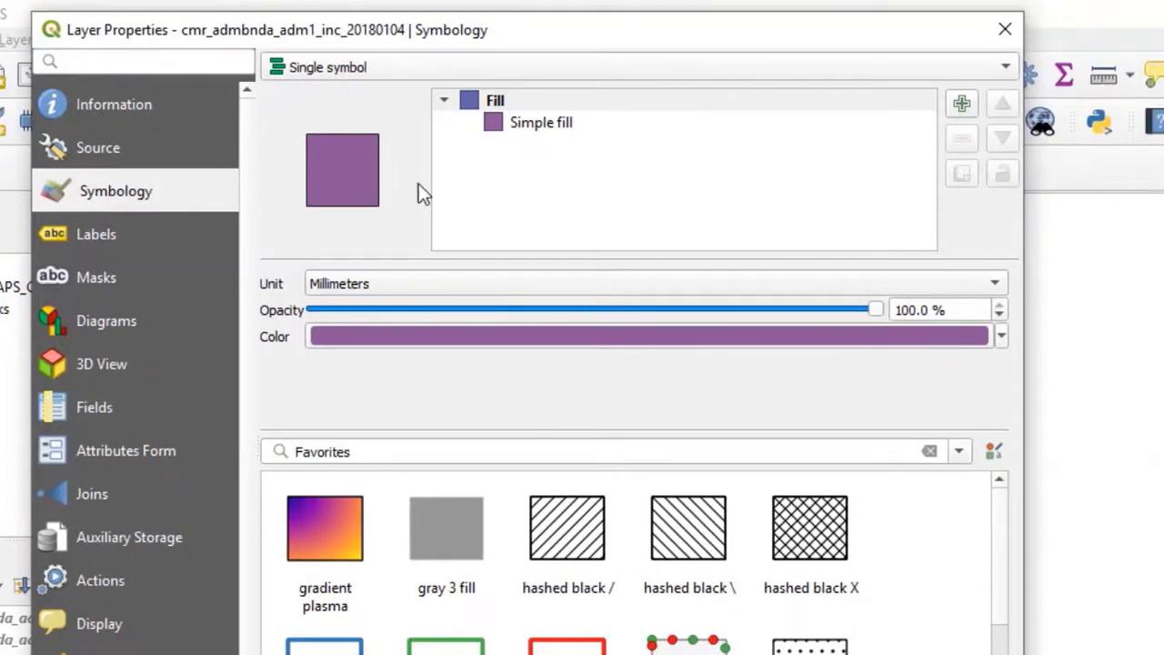
{"action": "left_click", "coordinate": [1002, 67]}
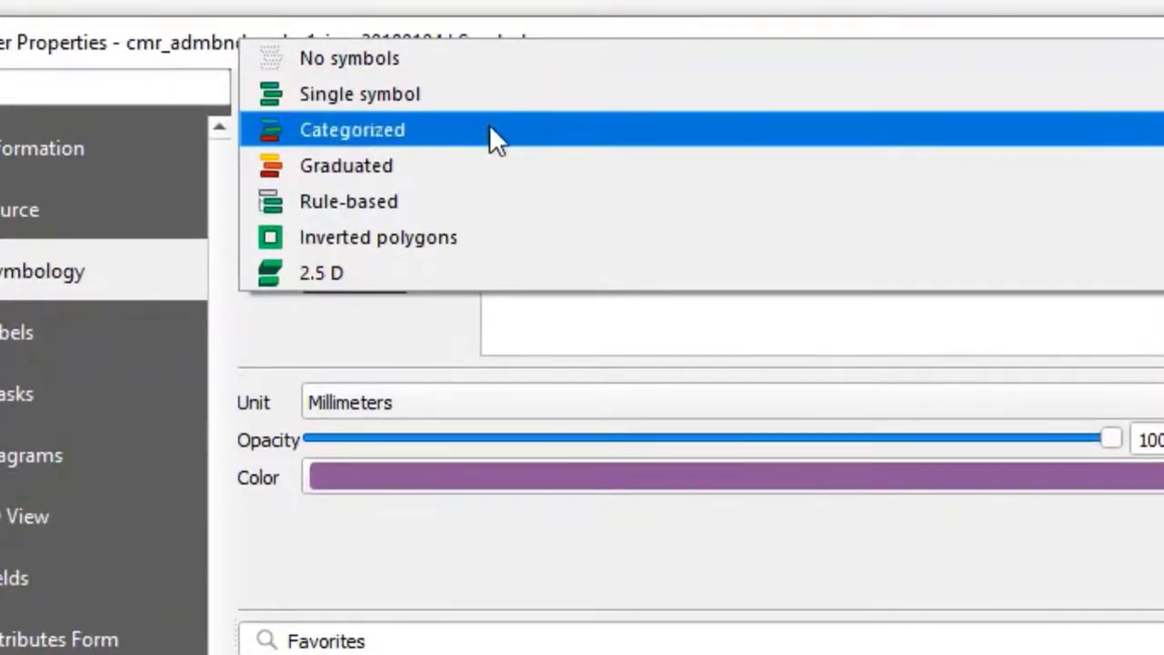
{"action": "left_click", "coordinate": [375, 166]}
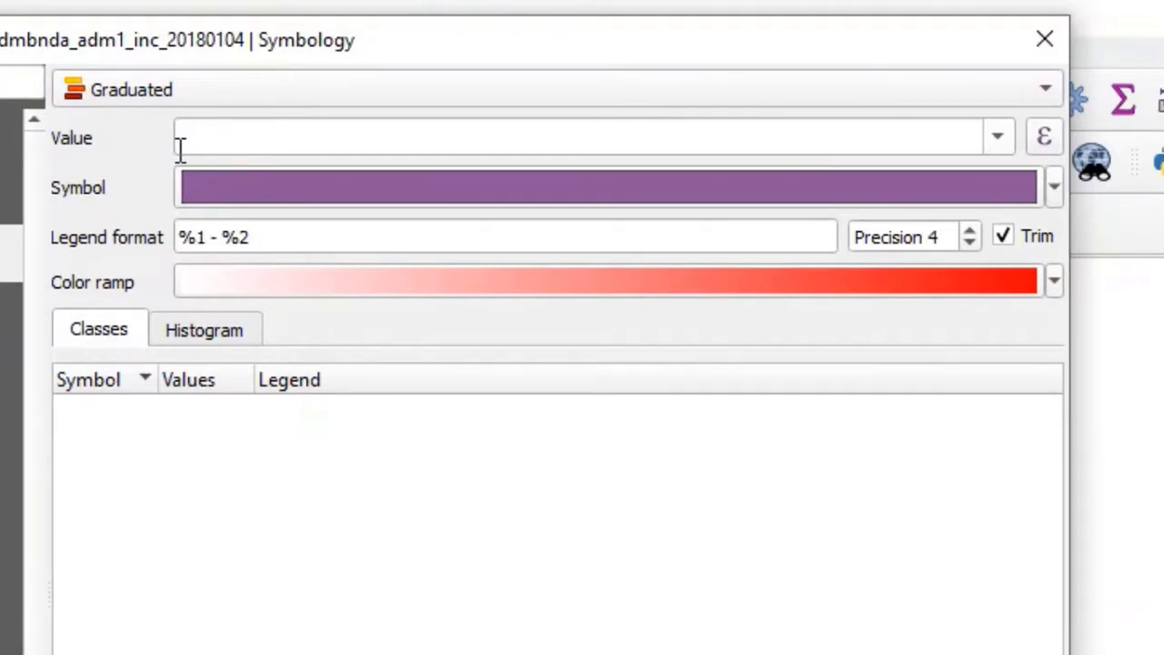
- Set the graduated Value field to AR and choose the Reds colour ramp
{"action": "left_click", "coordinate": [995, 143]}
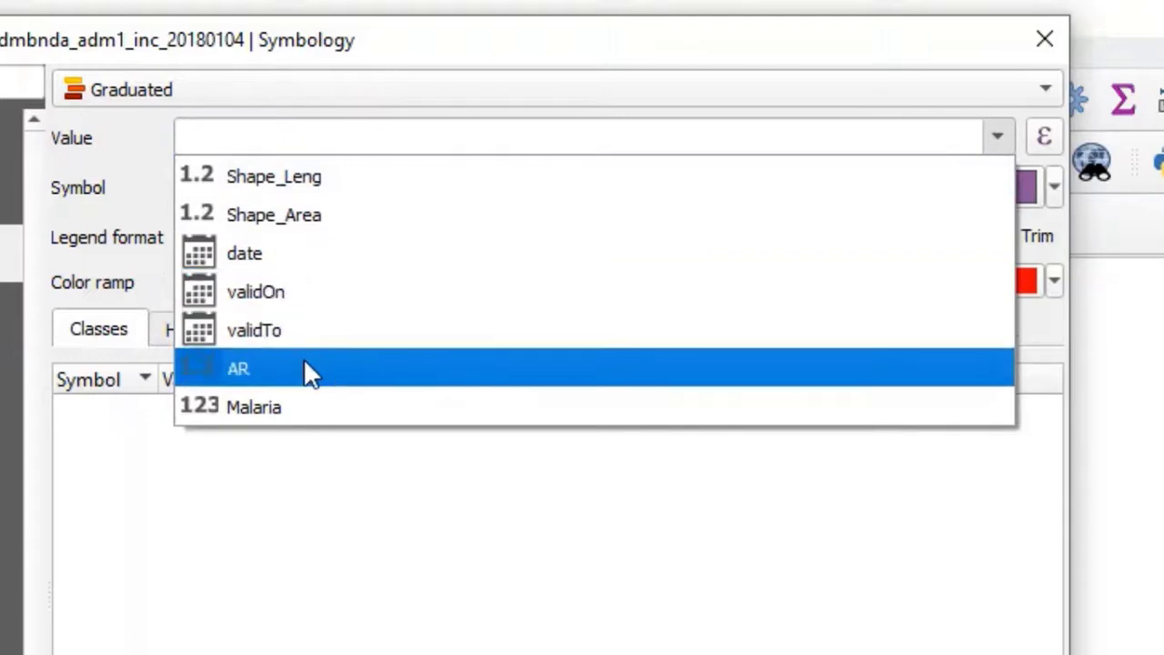
{"action": "left_click", "coordinate": [307, 369]}
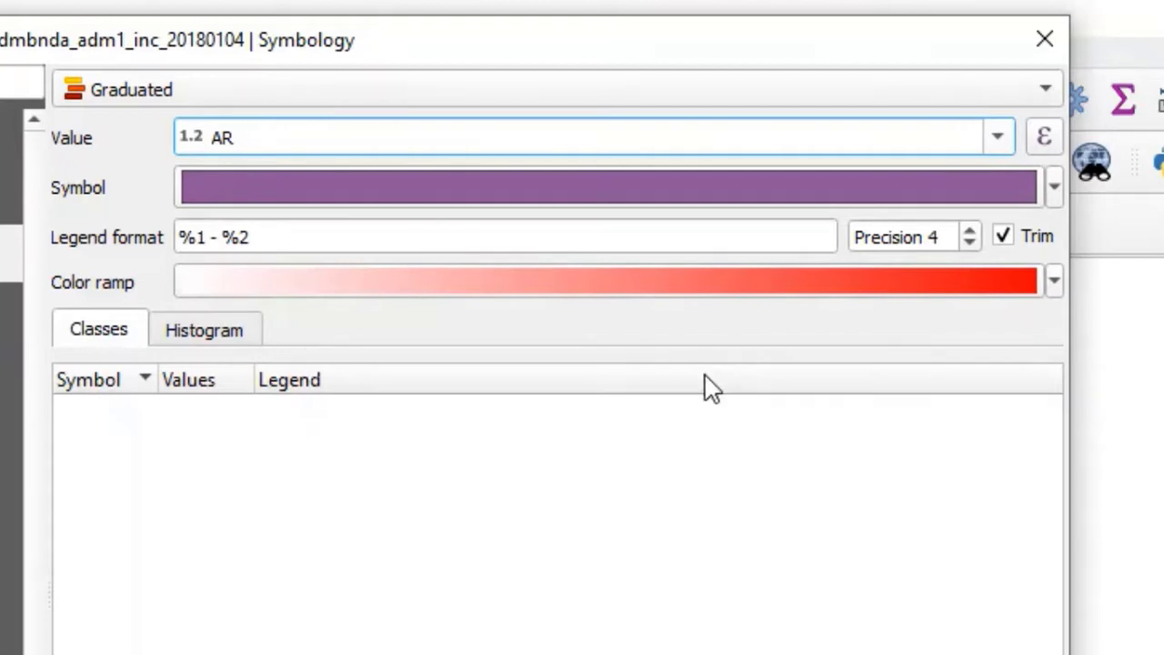
{"action": "left_click", "coordinate": [1054, 282]}
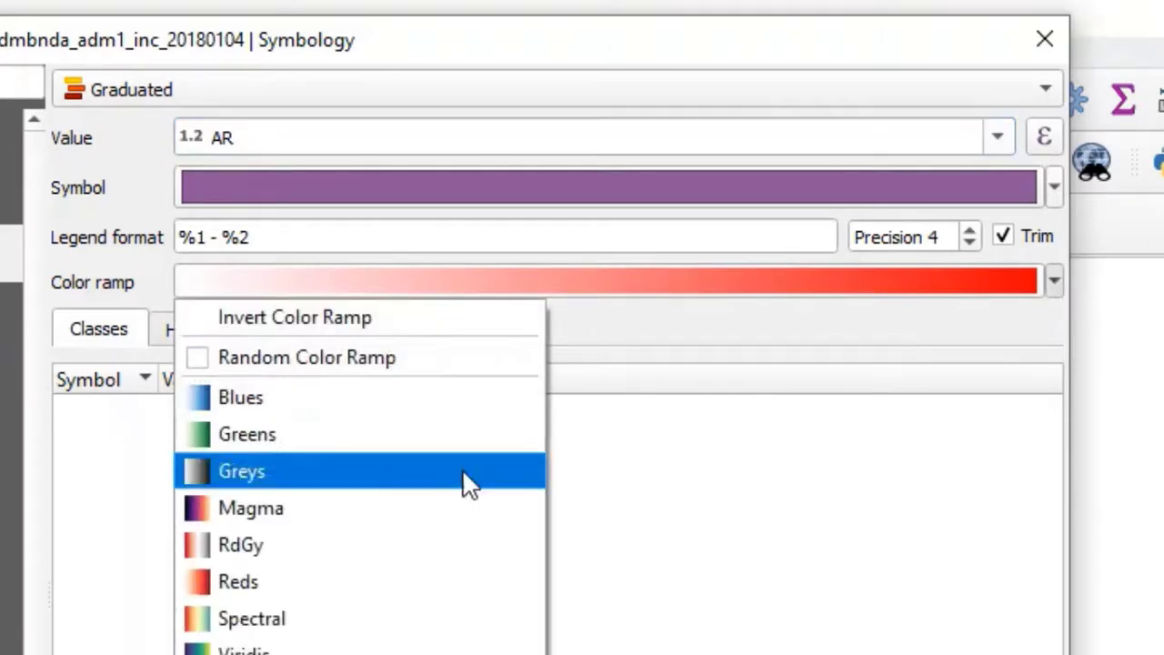
{"action": "left_click", "coordinate": [246, 586]}
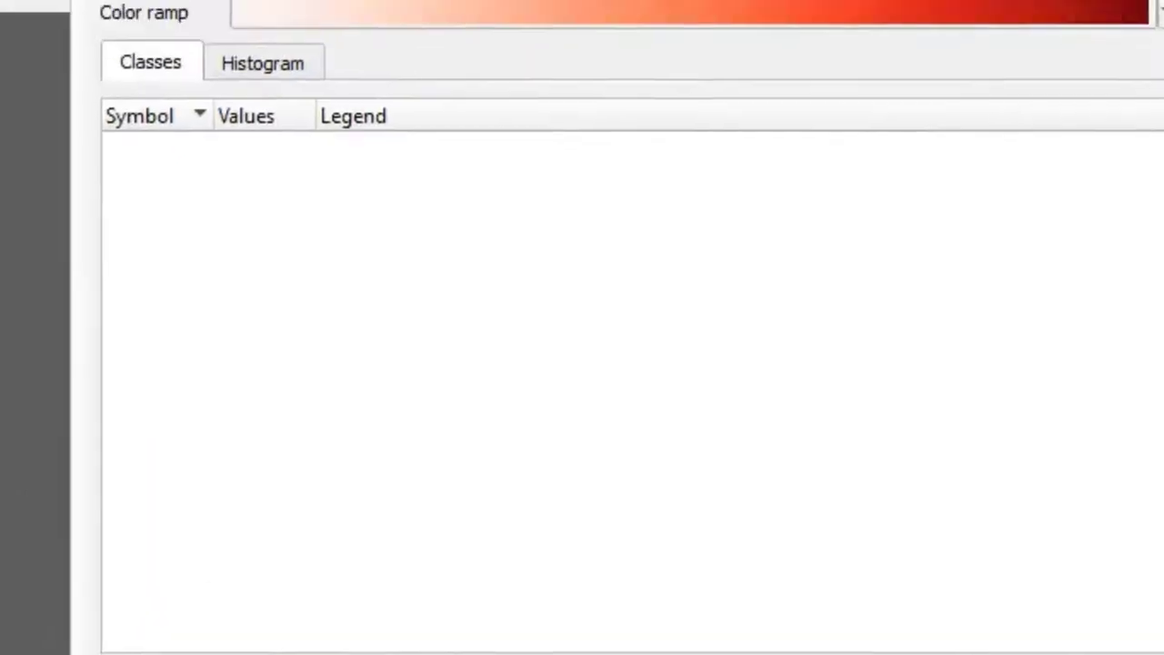
- Classify AR into five red-shaded classes, from 2.230–4.250 up to 56.558–105.520
{"action": "left_click", "coordinate": [125, 458]}
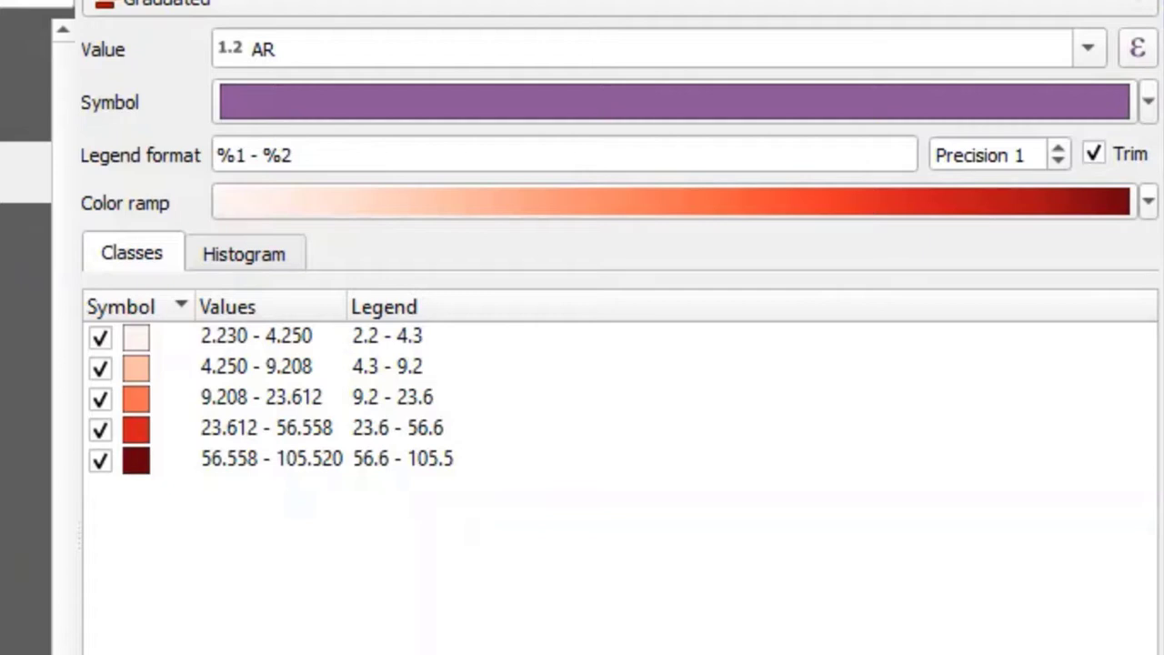
- Change the first AR class's lower bound from 2.230 to 0 and apply the graduated red shading
{"action": "double_click", "coordinate": [258, 335]}
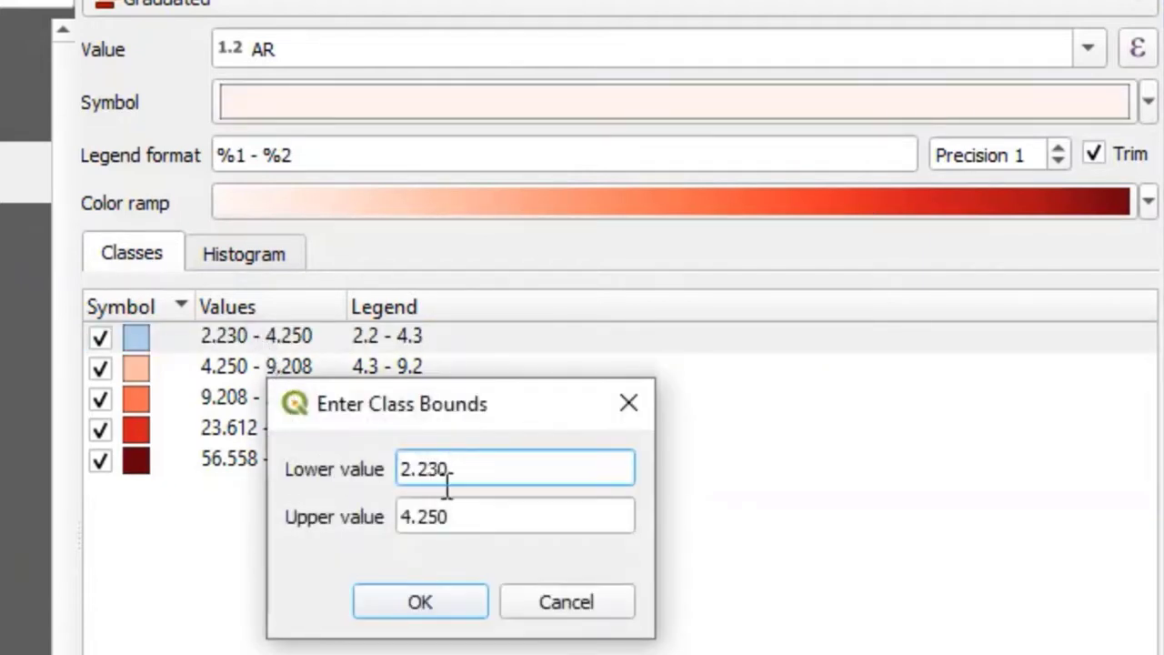
{"action": "left_click_drag", "start_coordinate": [455, 472], "coordinate": [396, 474]}
{"action": "type", "text": "0"}
{"action": "left_click", "coordinate": [417, 602]}
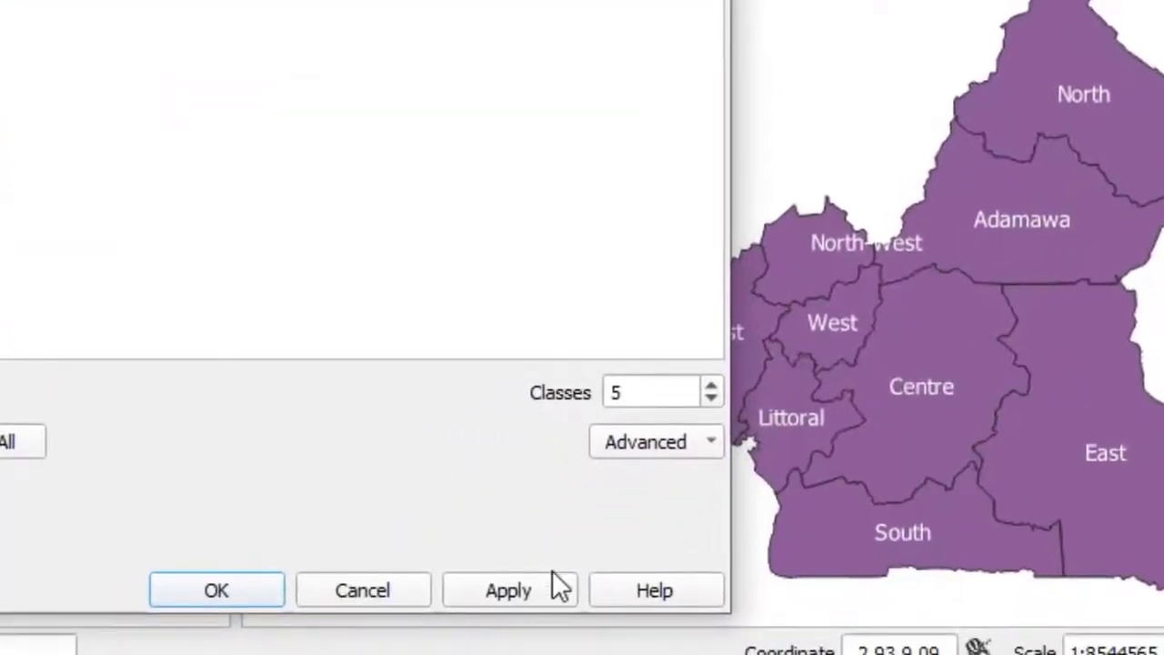
{"action": "left_click", "coordinate": [545, 588]}
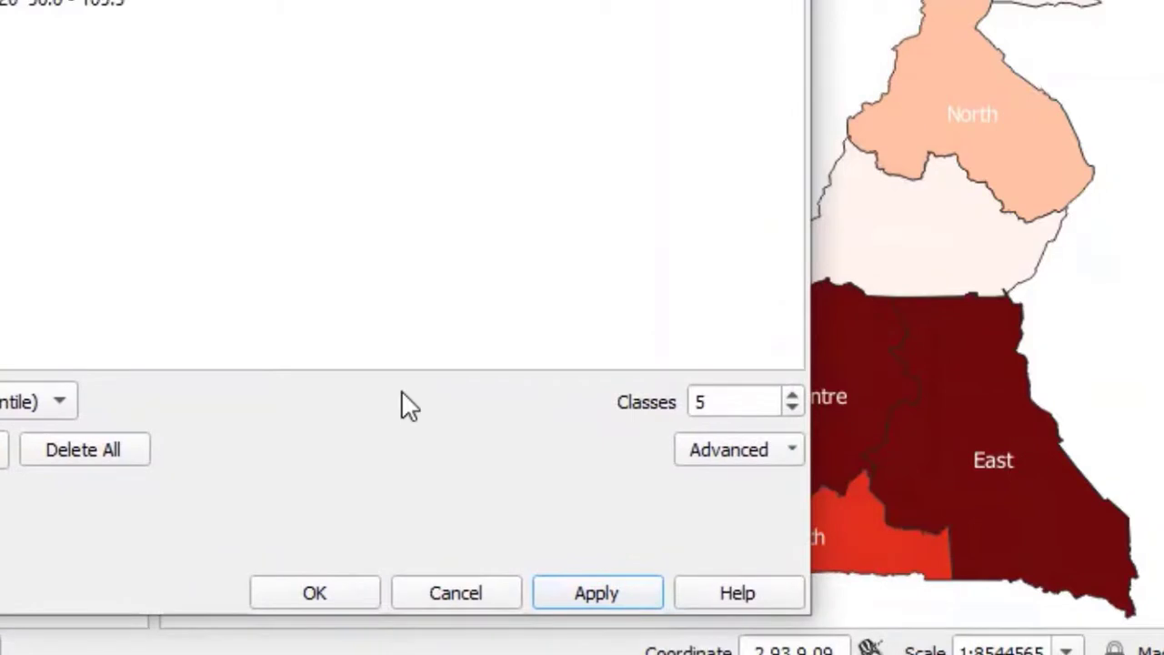
{"action": "left_click", "coordinate": [346, 554]}
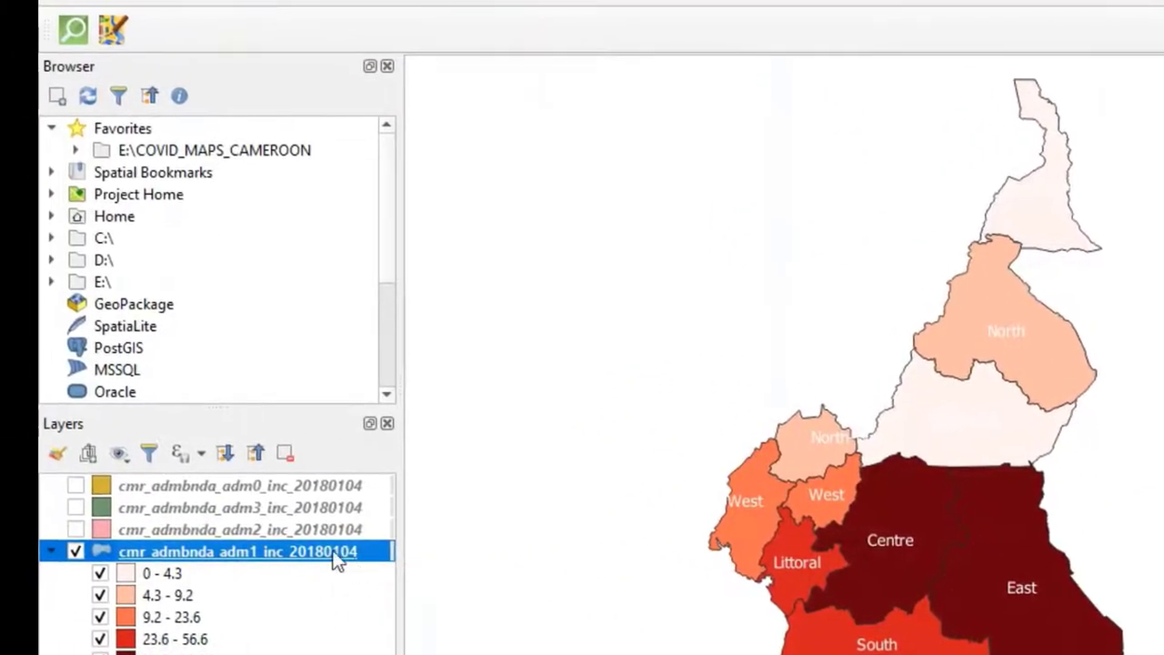
- Set the regions layer's label text colour to black and apply it
{"action": "right_click", "coordinate": [329, 557]}
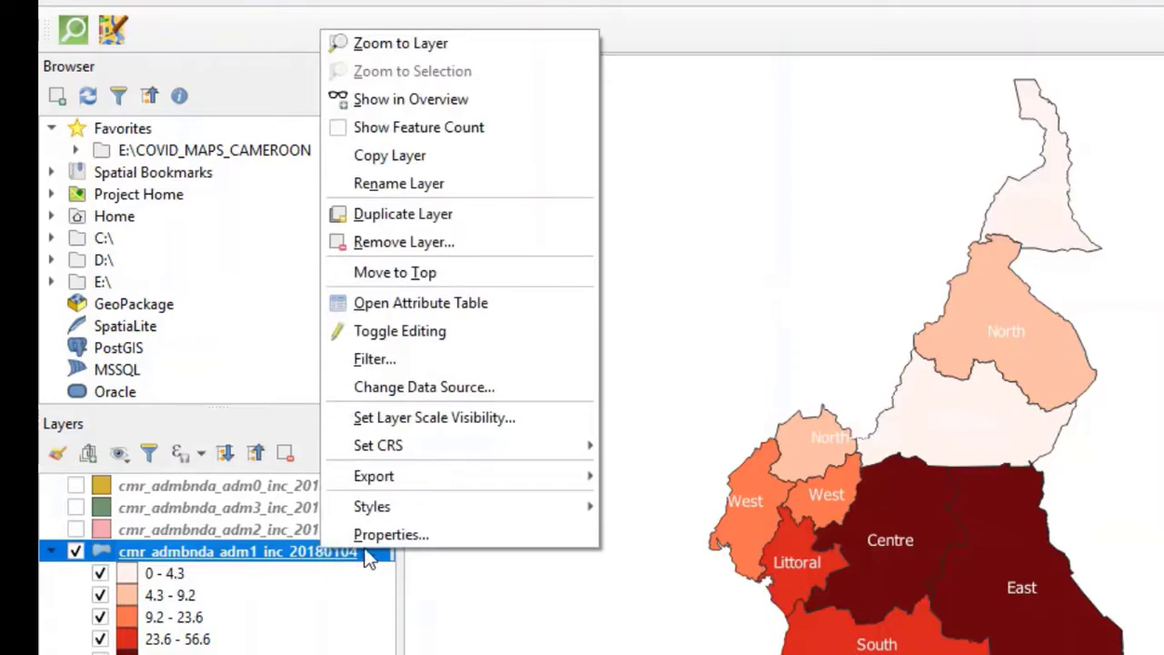
{"action": "left_click", "coordinate": [393, 537]}
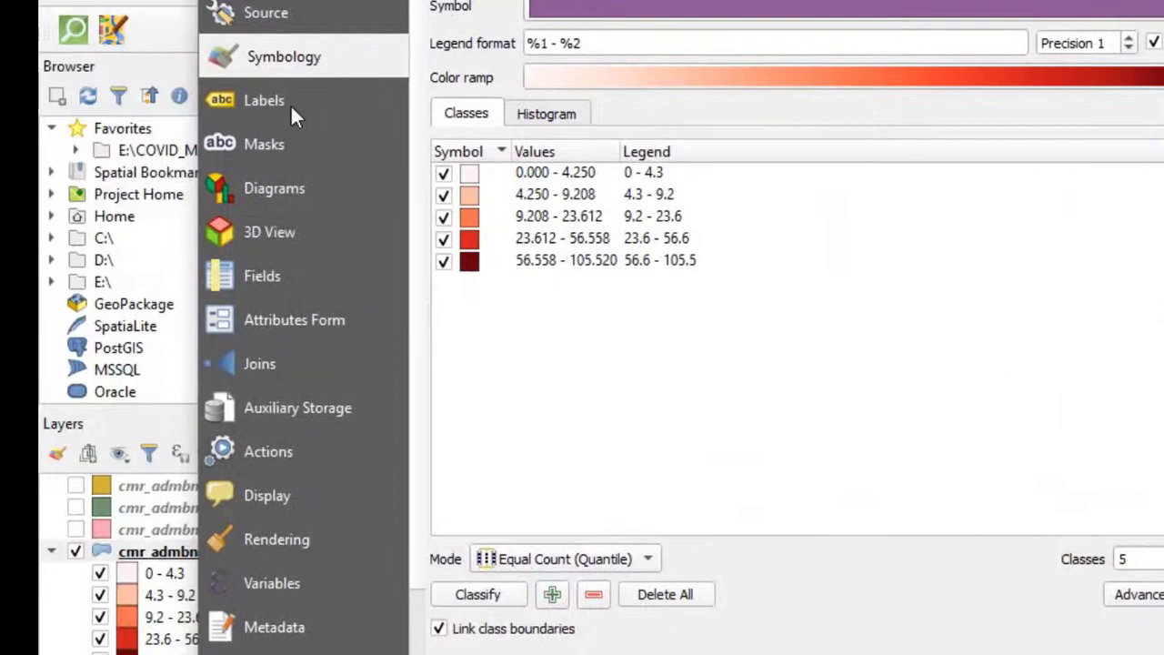
{"action": "left_click", "coordinate": [288, 104]}
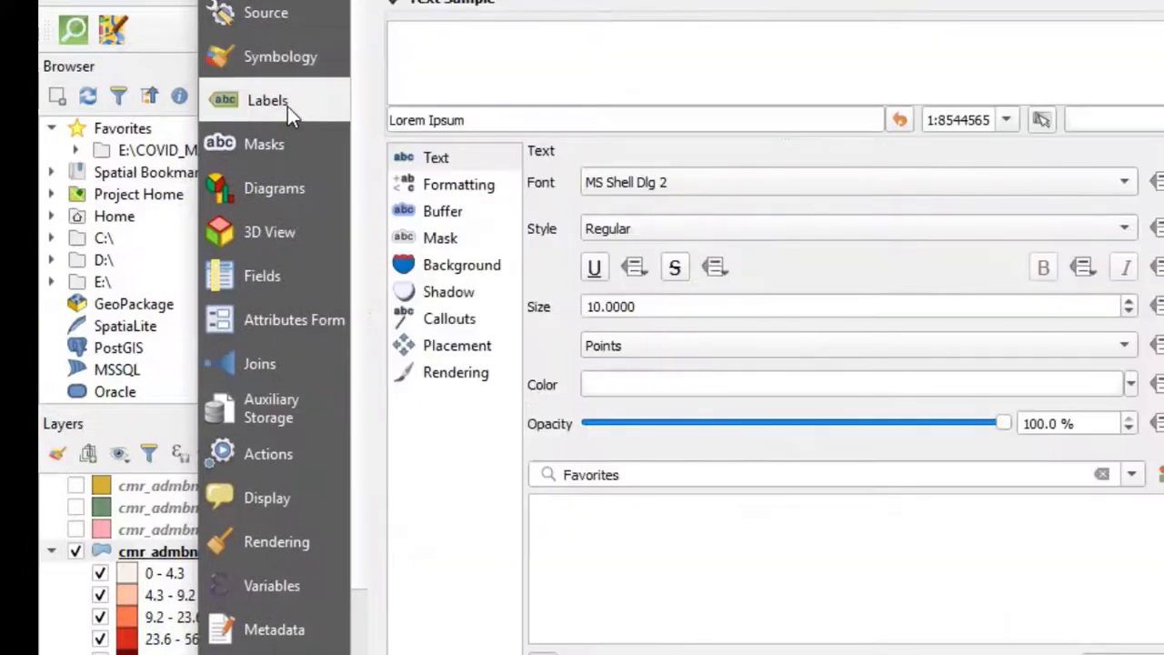
{"action": "left_click", "coordinate": [460, 169]}
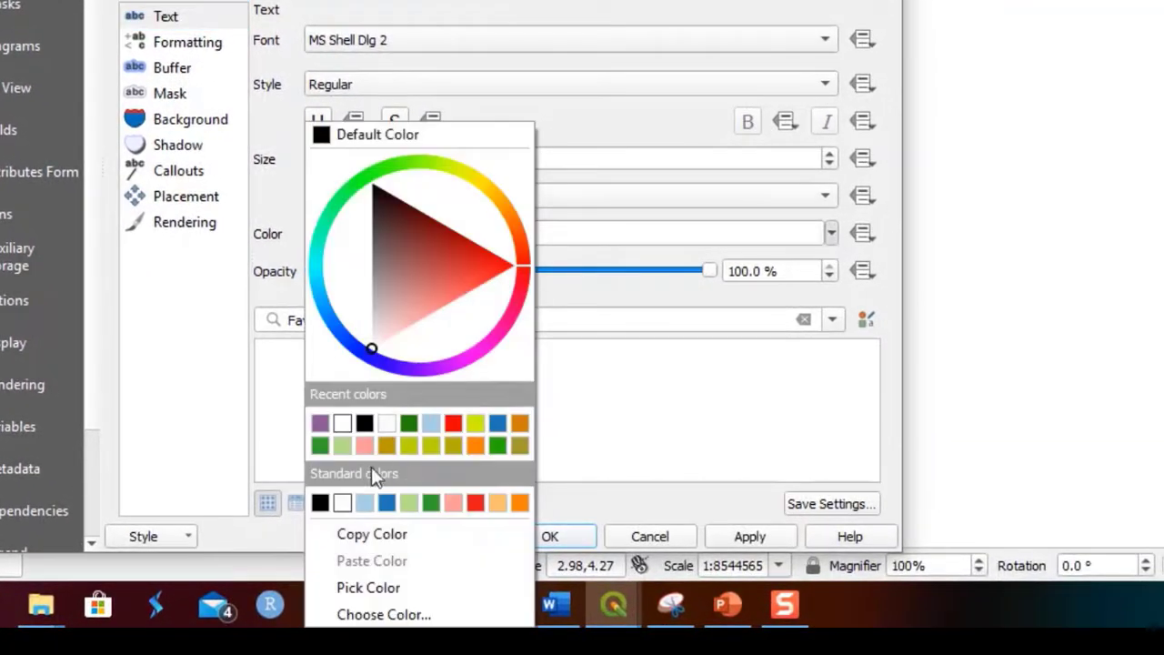
{"action": "left_click", "coordinate": [320, 502]}
{"action": "left_click", "coordinate": [750, 536]}
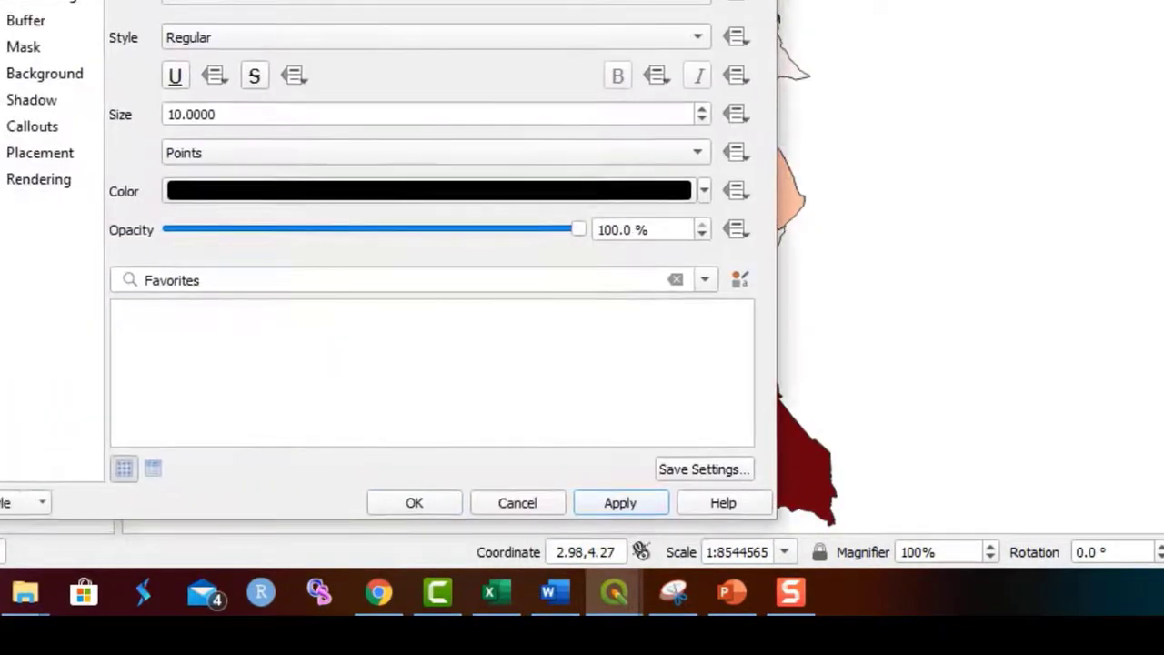
- Close the regions layer's Layer Properties dialog with OK
{"action": "left_click", "coordinate": [449, 515]}
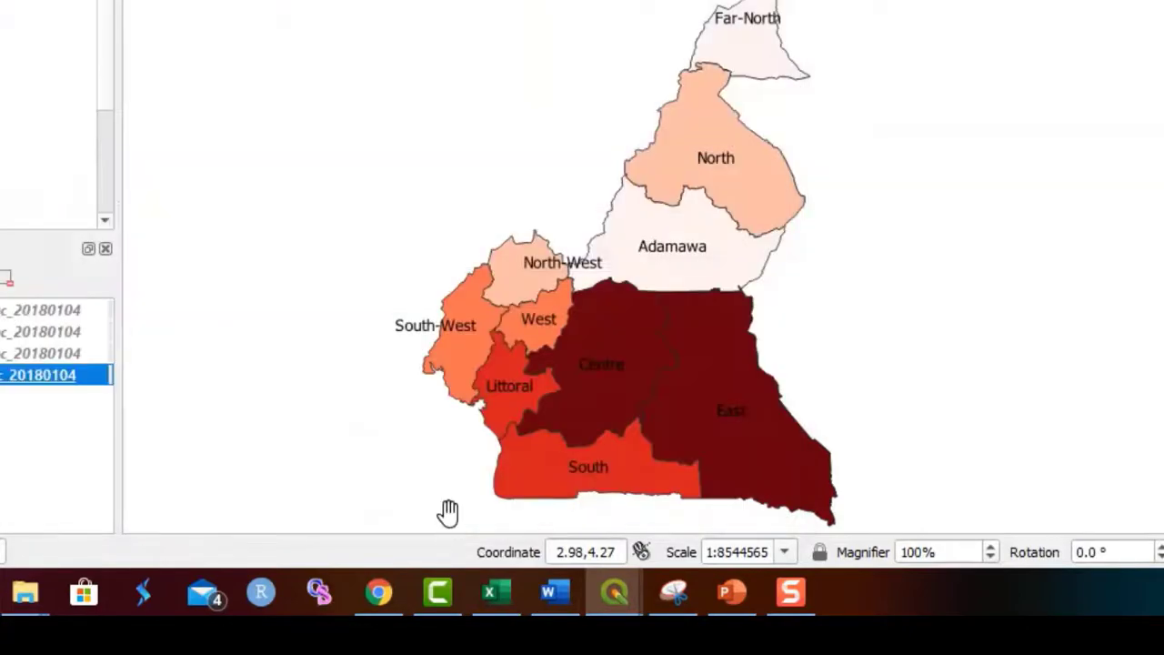